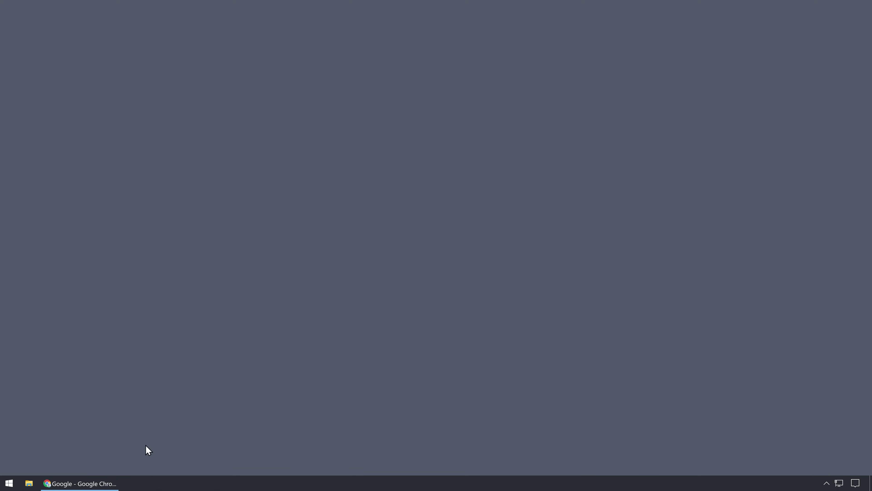
# Step: Bring up the Google Chrome window and start recording it with Xbox Game Bar, dismissing the overlay to return to the page
pyautogui.click(85, 487)
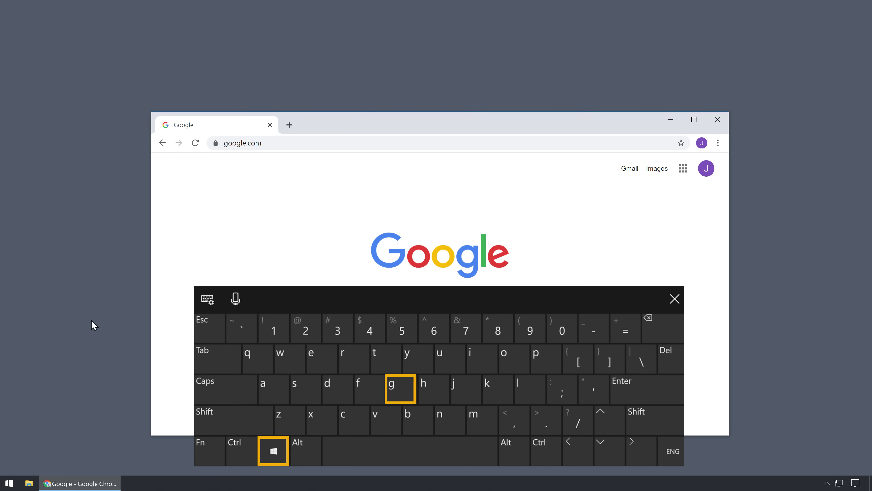
pyautogui.press('super+g')
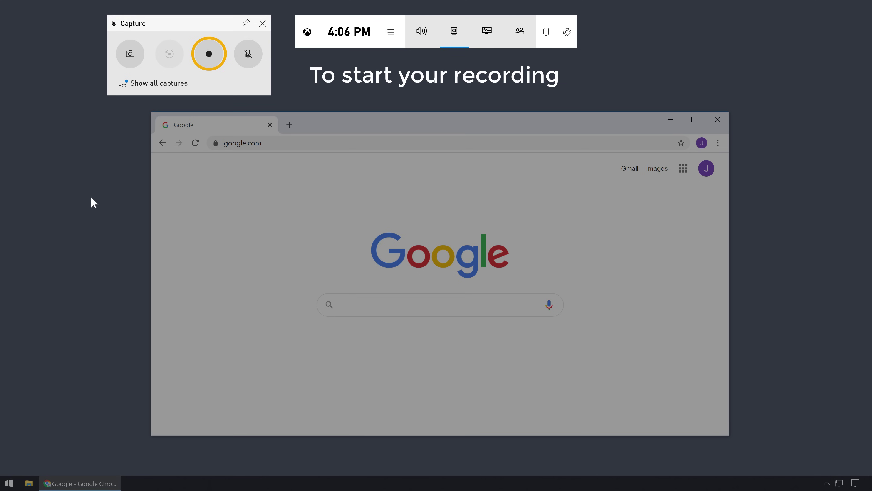
pyautogui.click(209, 59)
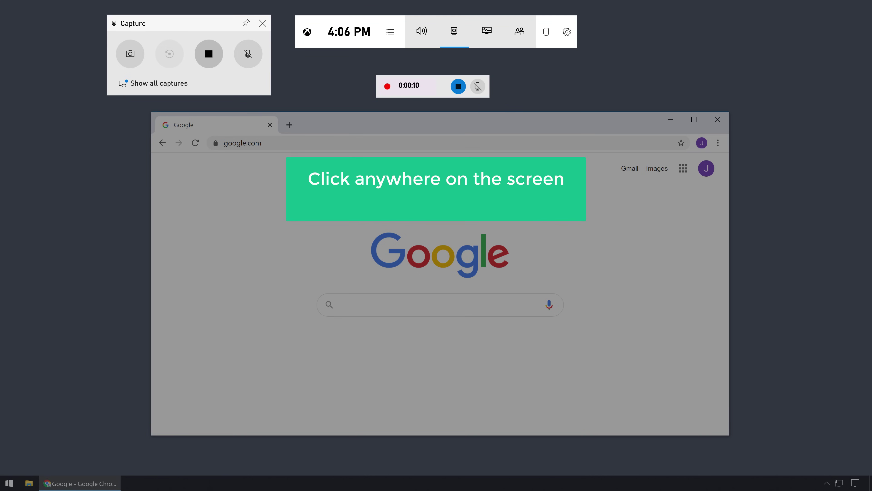
pyautogui.click(400, 304)
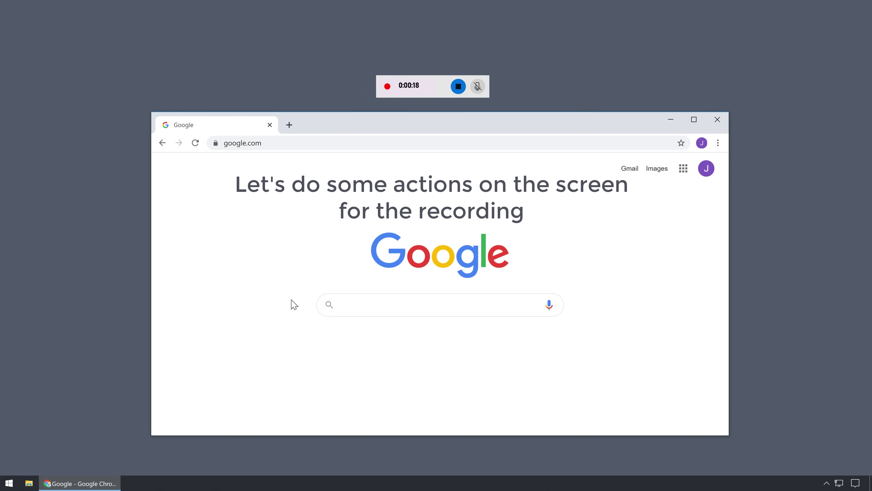
# Step: Search Google for "20+30"
pyautogui.click(380, 303)
pyautogui.write('20+30')
pyautogui.press('Return')
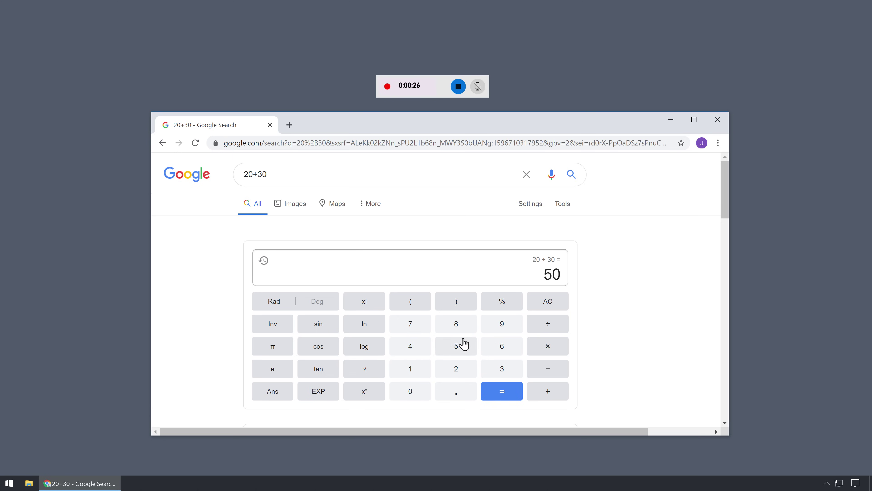
# Step: Clear the Google calculator and calculate 6 × 4
pyautogui.click(547, 309)
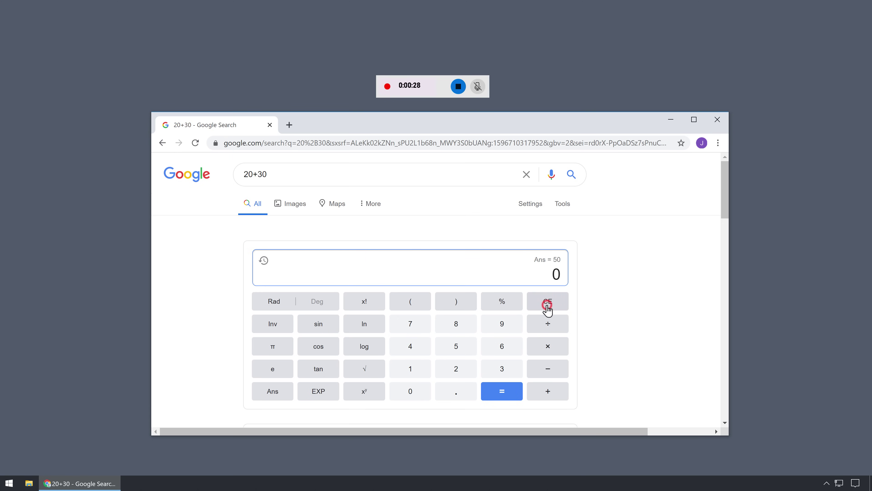
pyautogui.click(502, 352)
pyautogui.click(547, 351)
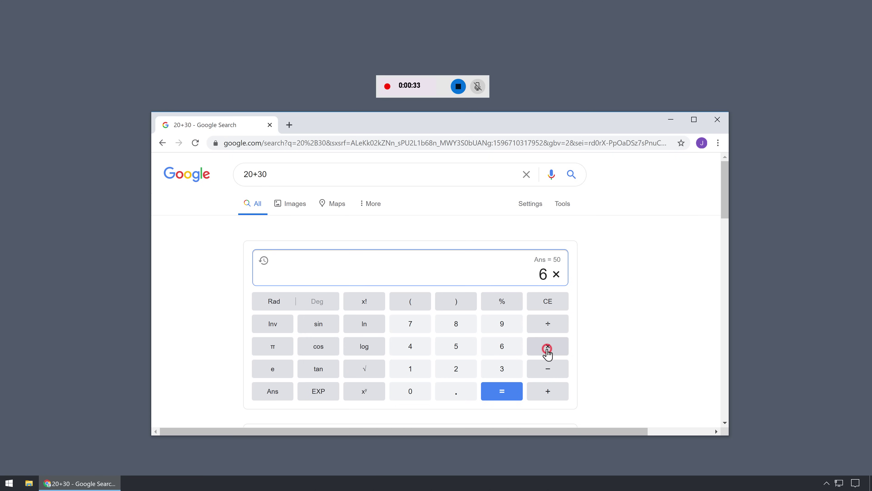
pyautogui.click(411, 351)
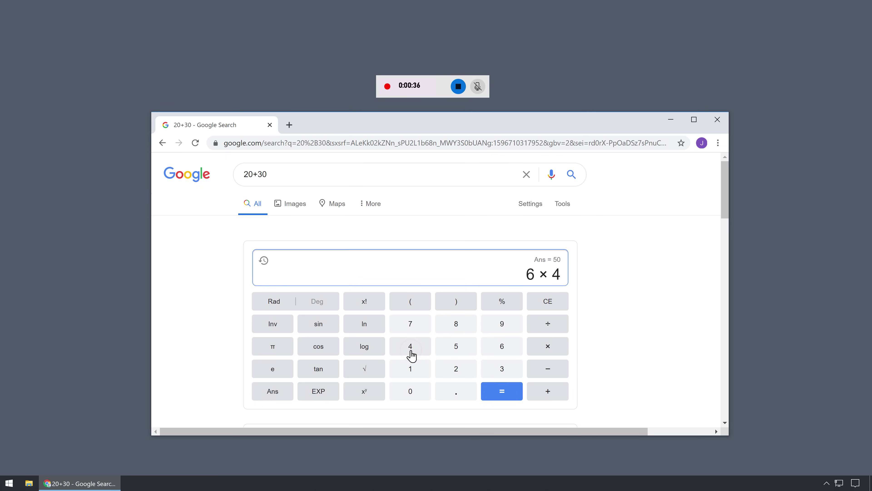
pyautogui.click(504, 399)
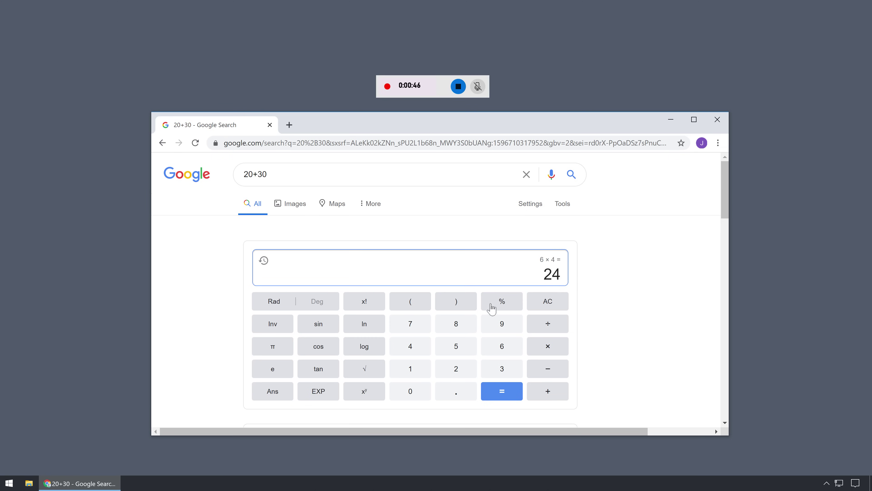
# Step: Stop the screen recording and play the saved Google Chrome .mp4 from the Captures folder inside Videos
pyautogui.click(458, 88)
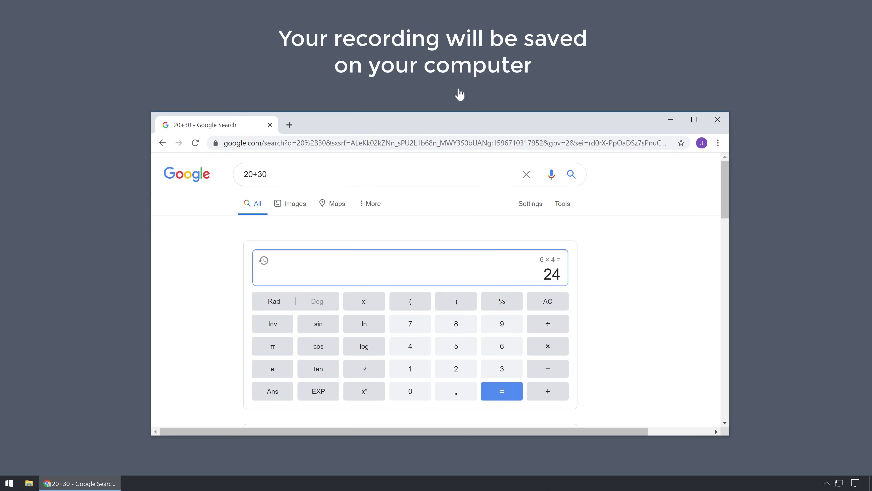
pyautogui.click(670, 119)
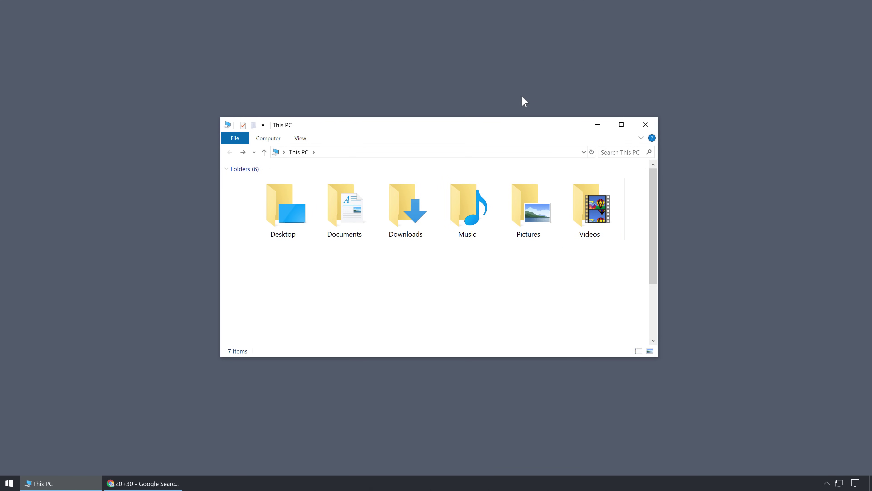
pyautogui.click(585, 209)
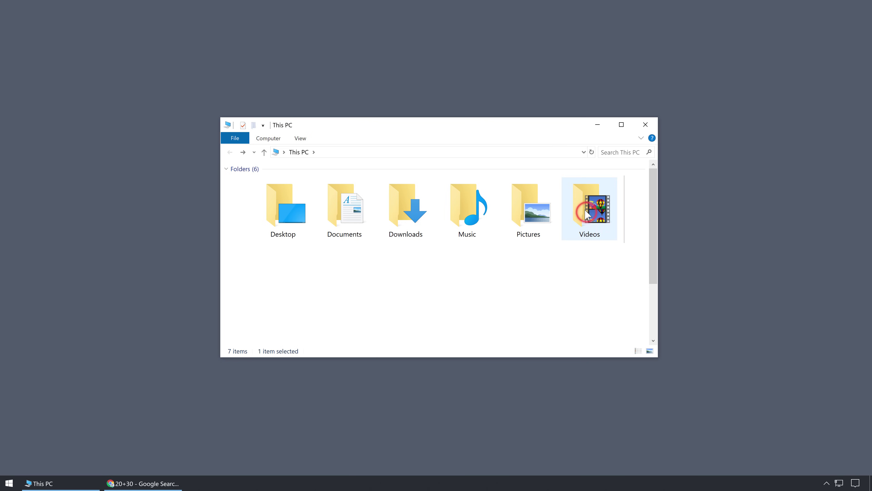
pyautogui.doubleClick(585, 210)
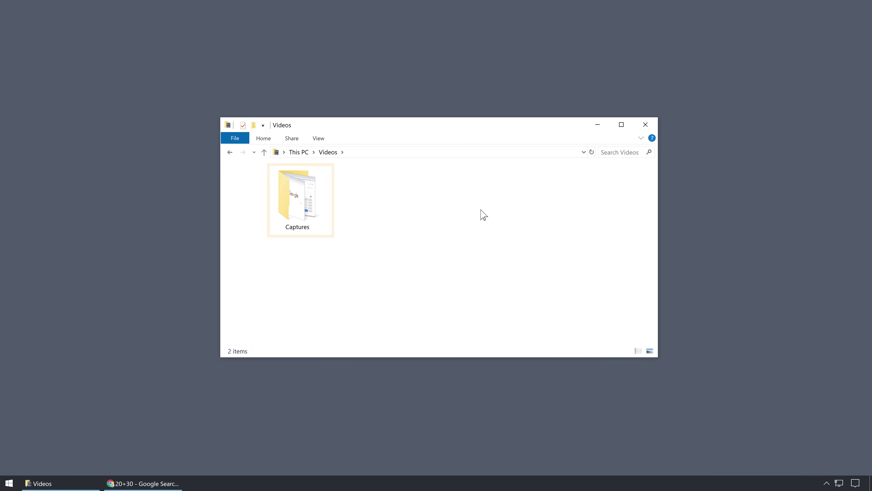
pyautogui.doubleClick(298, 210)
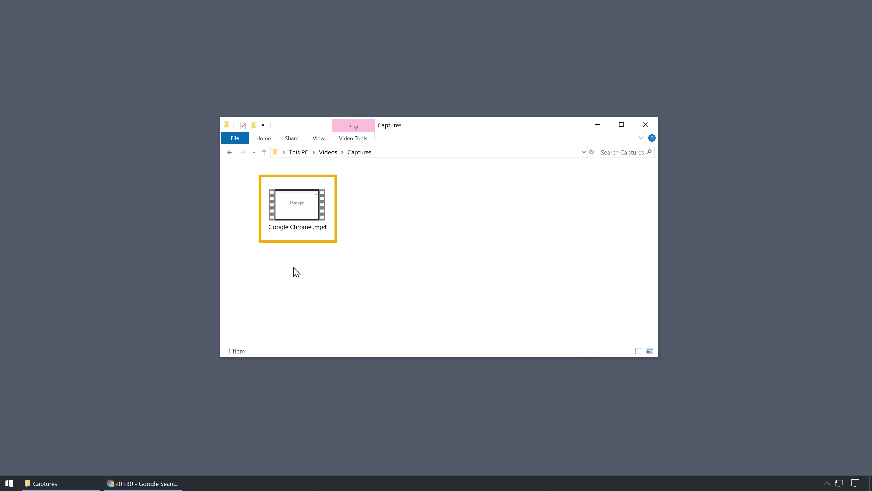
pyautogui.doubleClick(299, 205)
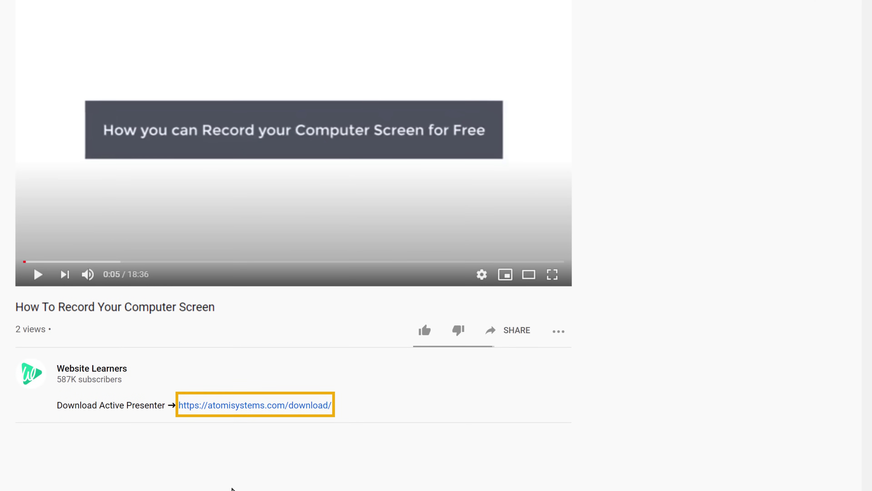
# Step: Follow the atomisystems.com/download link in the video description and download ActivePresenter 8.1.1 for Windows
pyautogui.click(229, 407)
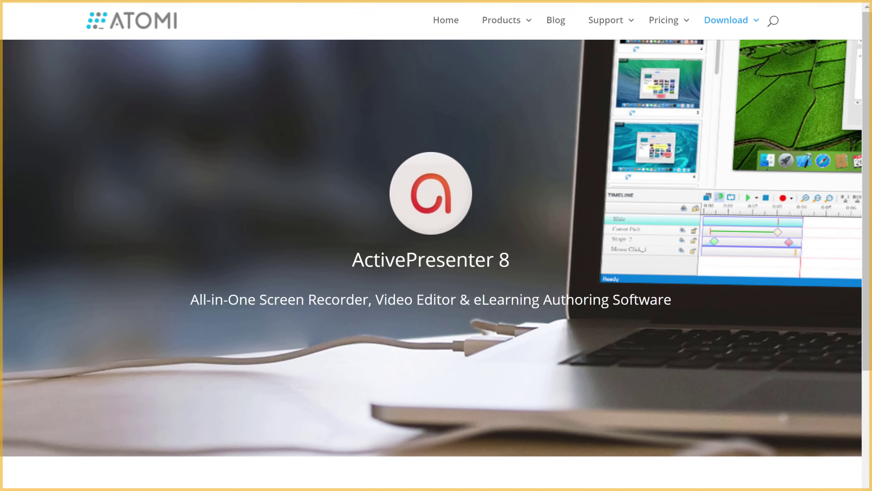
pyautogui.scroll(-10, 436, 247)
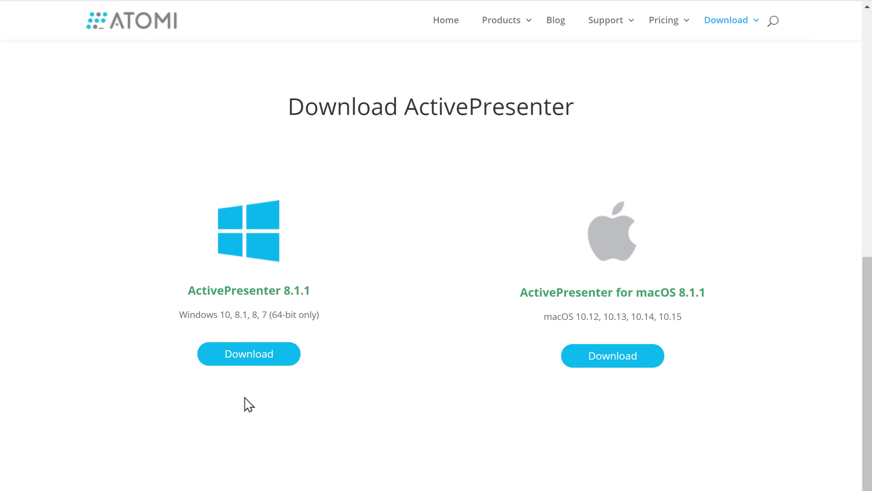
pyautogui.click(247, 361)
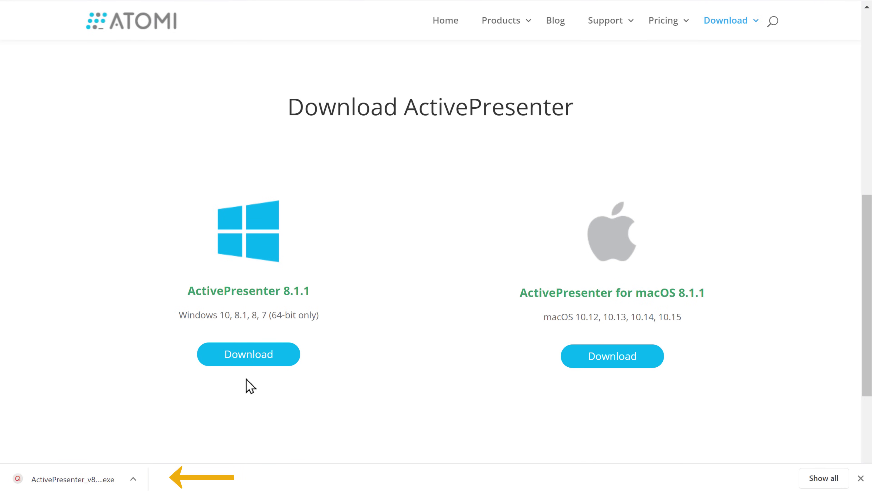
# Step: Install ActivePresenter from the downloaded file into C:\Program Files\ATOMI\ActivePresenter, accepting the agreement, and launch it when setup finishes
pyautogui.click(63, 485)
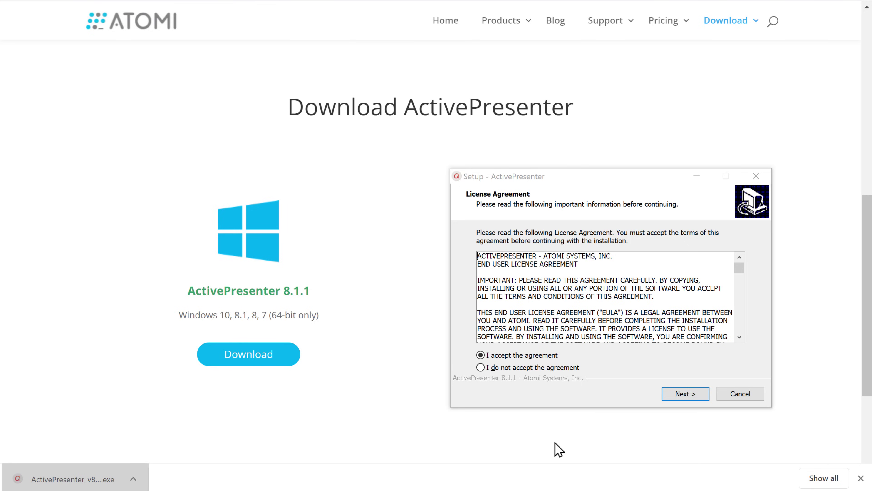
pyautogui.click(685, 394)
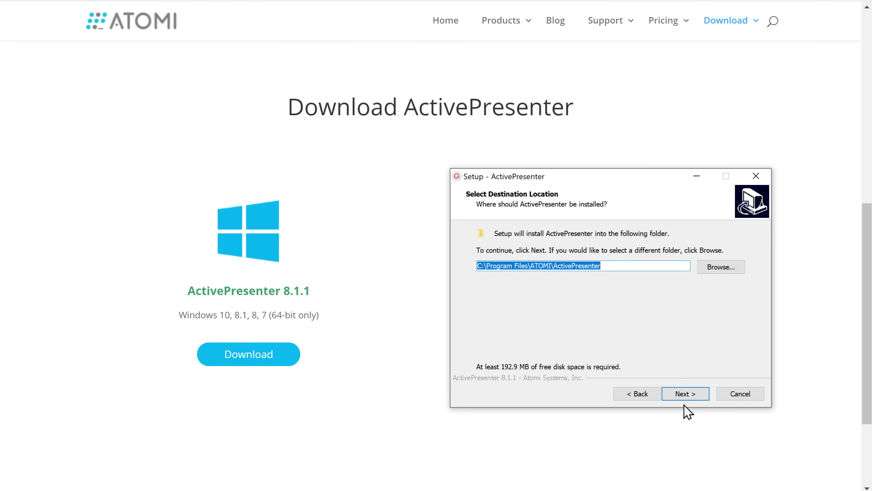
pyautogui.click(683, 398)
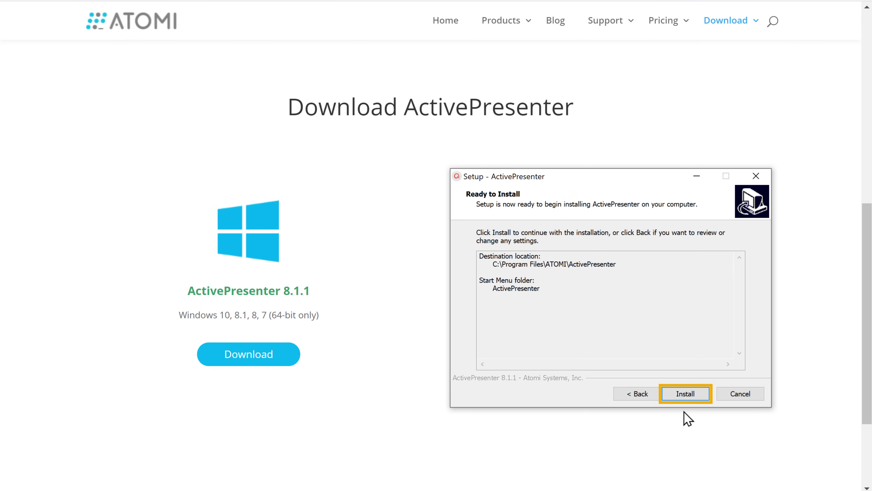
pyautogui.click(685, 398)
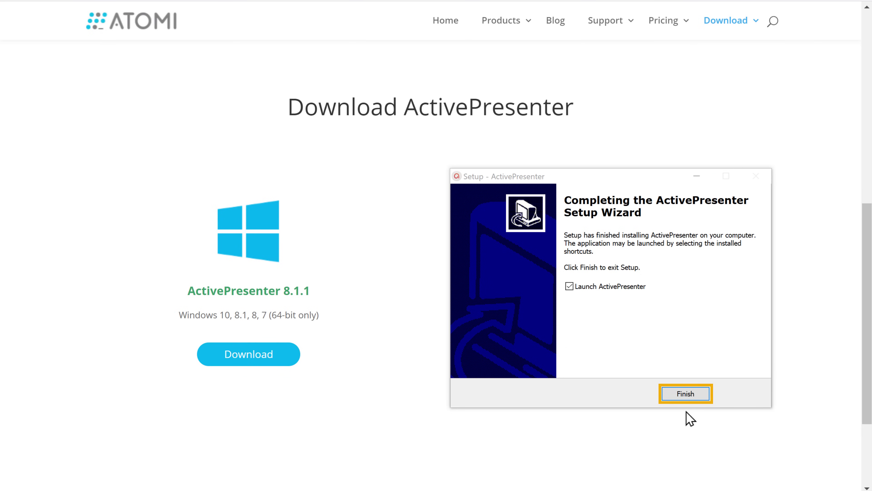
pyautogui.click(686, 394)
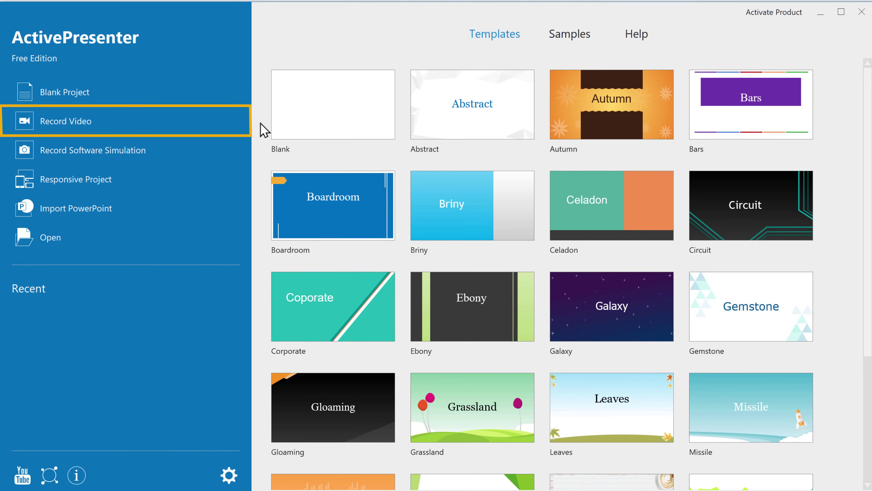
# Step: Set up a Record Video project with a custom 2564 x 1444 area fitted around the browser window and start recording
pyautogui.click(52, 127)
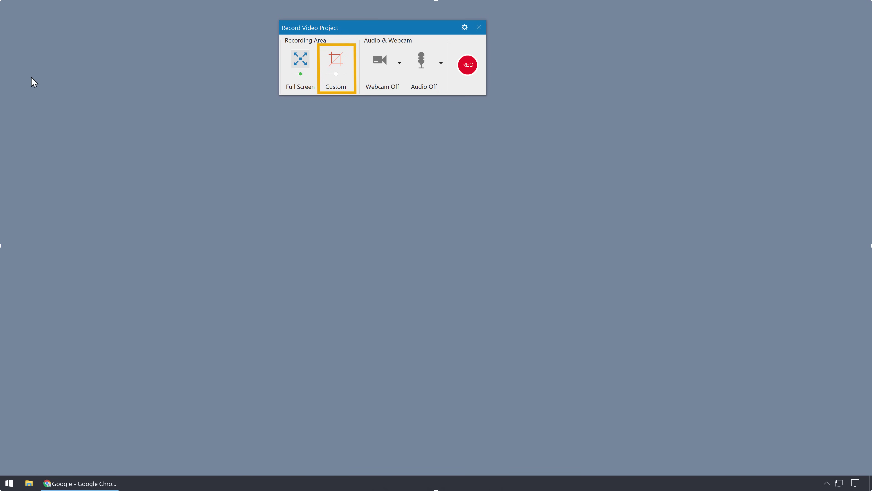
pyautogui.click(335, 75)
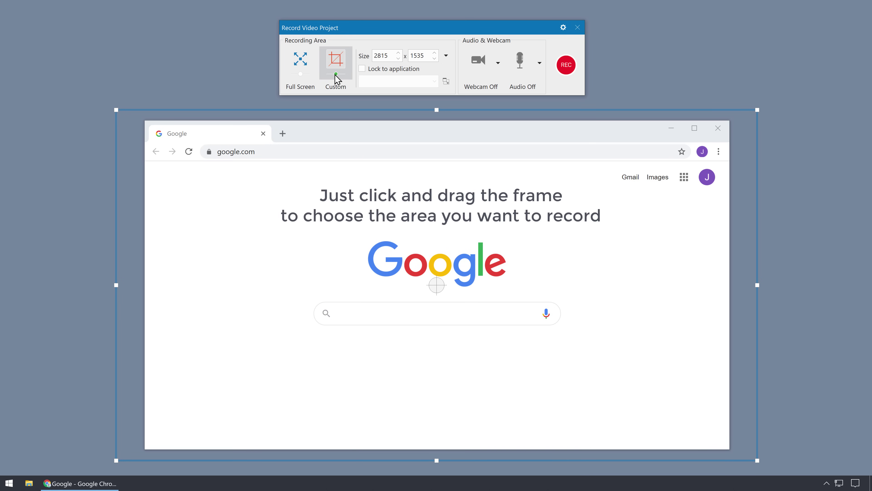
pyautogui.moveTo(116, 460); pyautogui.dragTo(145, 450)
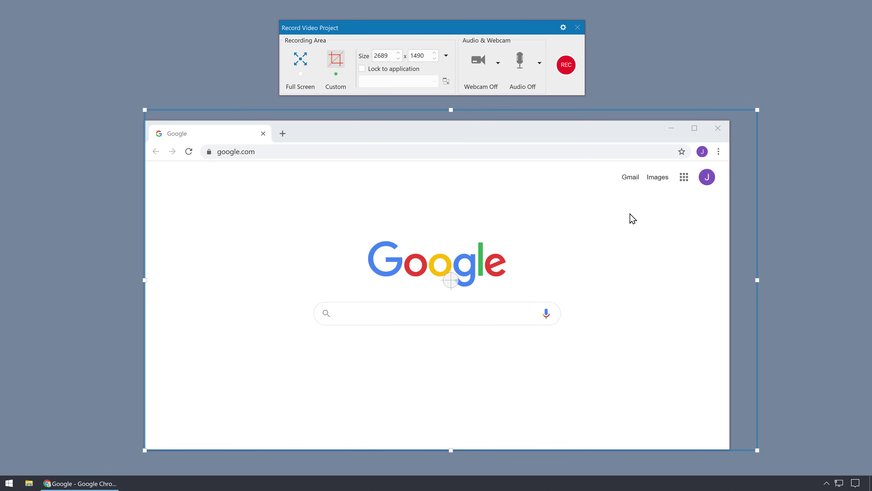
pyautogui.moveTo(758, 110); pyautogui.dragTo(728, 121)
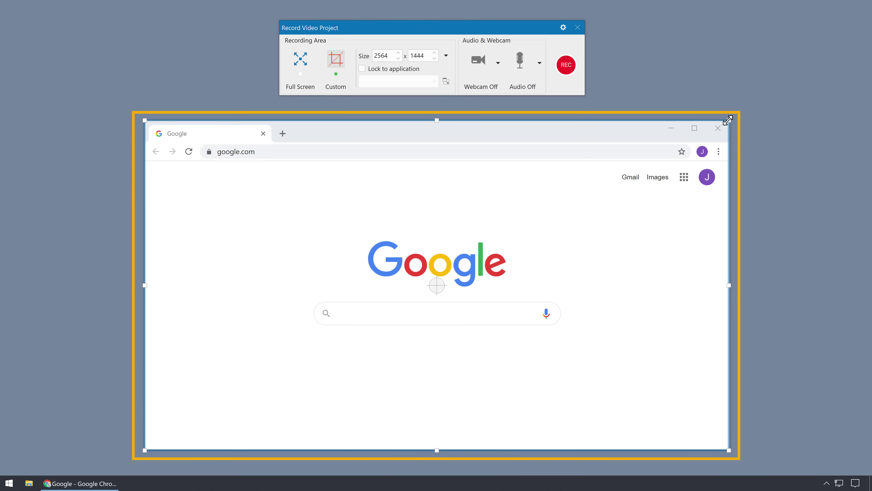
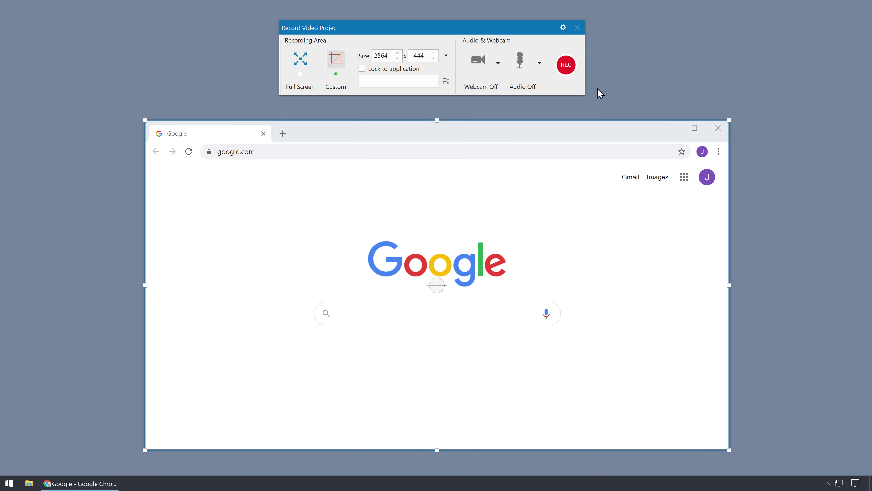
pyautogui.click(569, 71)
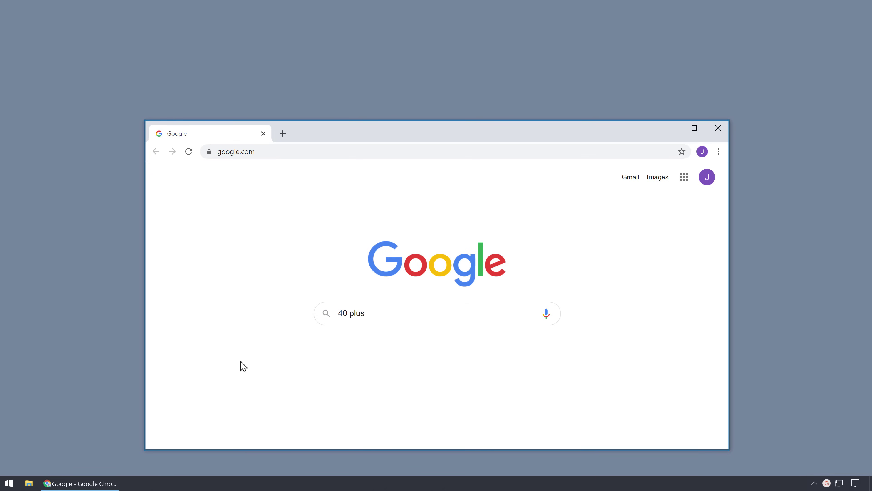
# Step: Search Google for "40 + 10"
pyautogui.press('BackSpace')
pyautogui.press('BackSpace')
pyautogui.press('BackSpace')
pyautogui.press('BackSpace')
pyautogui.press('BackSpace')
pyautogui.write('10')
pyautogui.press('Return')
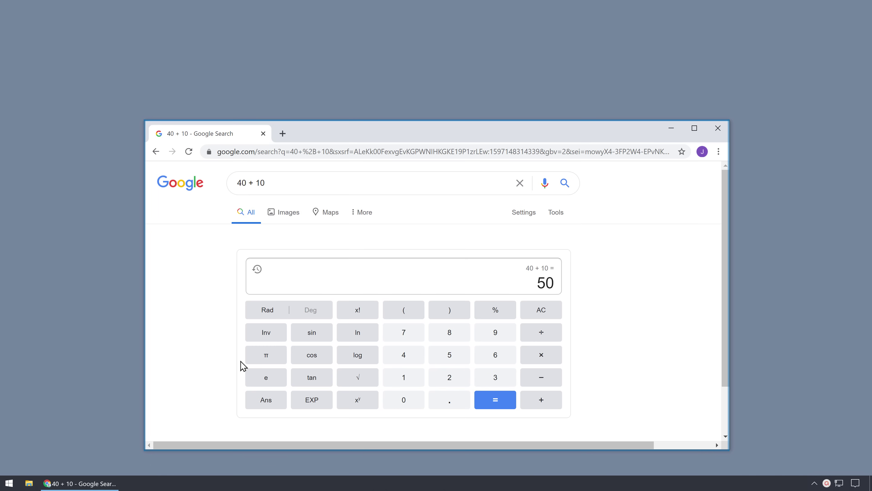
# Step: Clear the Google calculator and calculate 25 × 2
pyautogui.click(541, 311)
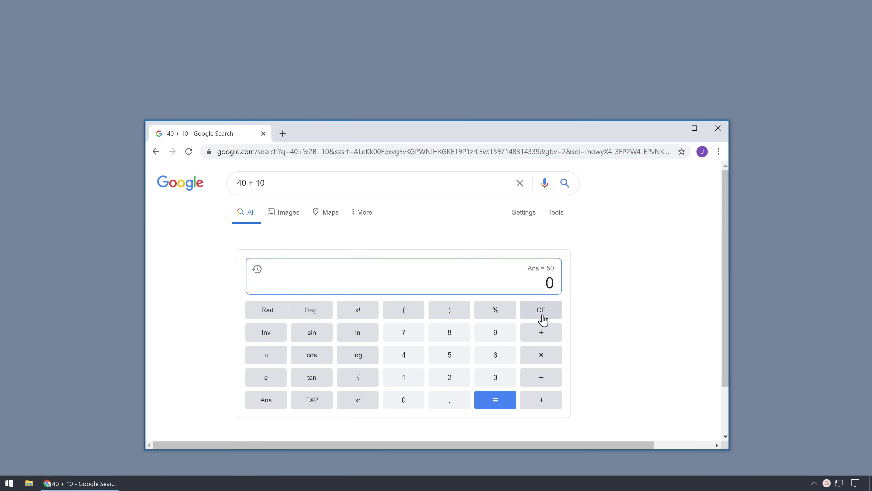
pyautogui.click(449, 382)
pyautogui.click(449, 359)
pyautogui.click(539, 361)
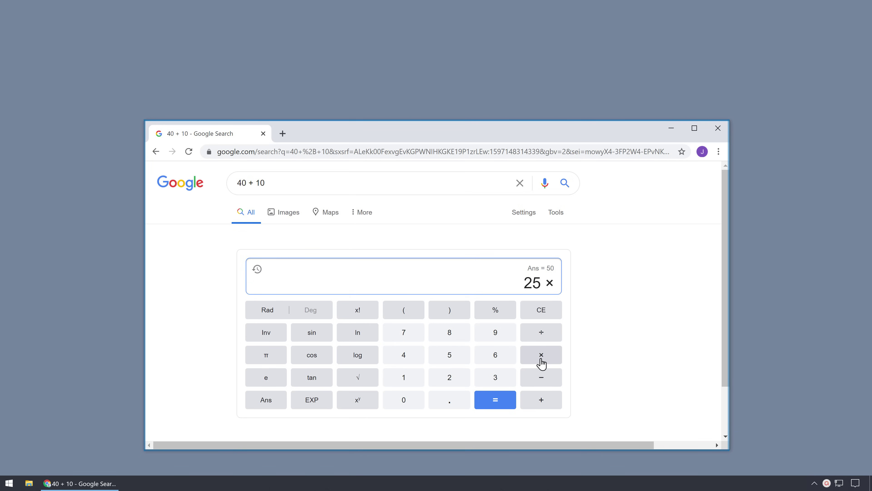
pyautogui.click(451, 384)
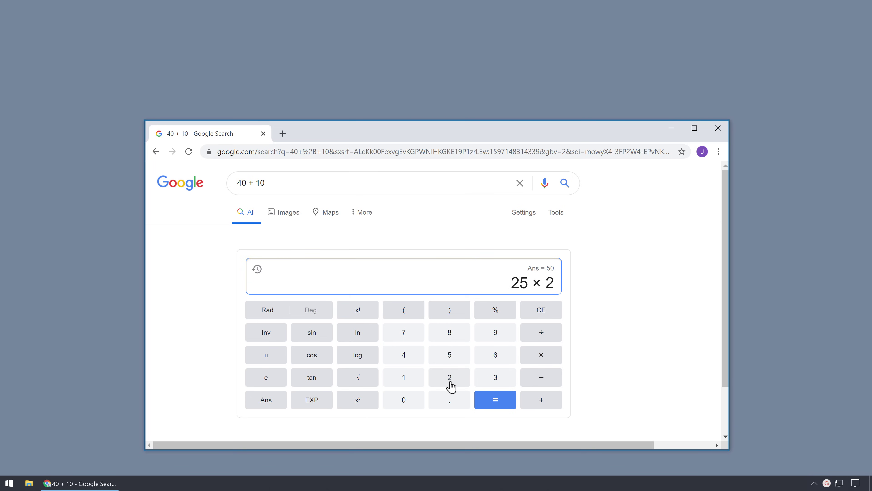
pyautogui.click(496, 406)
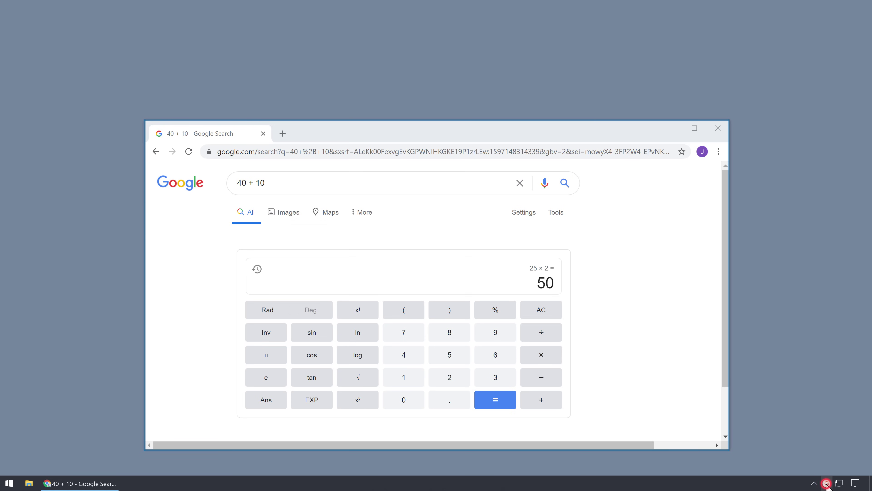
# Step: Stop the screen recording and play back the captured video in the editor
pyautogui.click(826, 483)
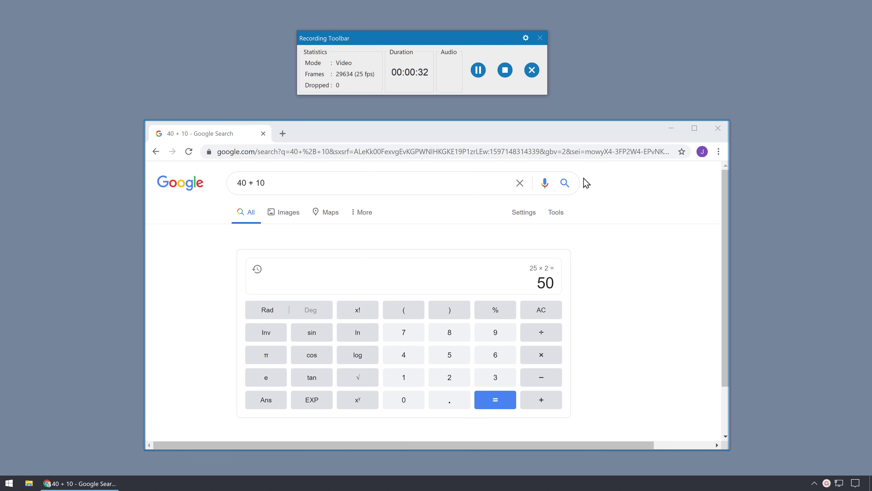
pyautogui.click(505, 70)
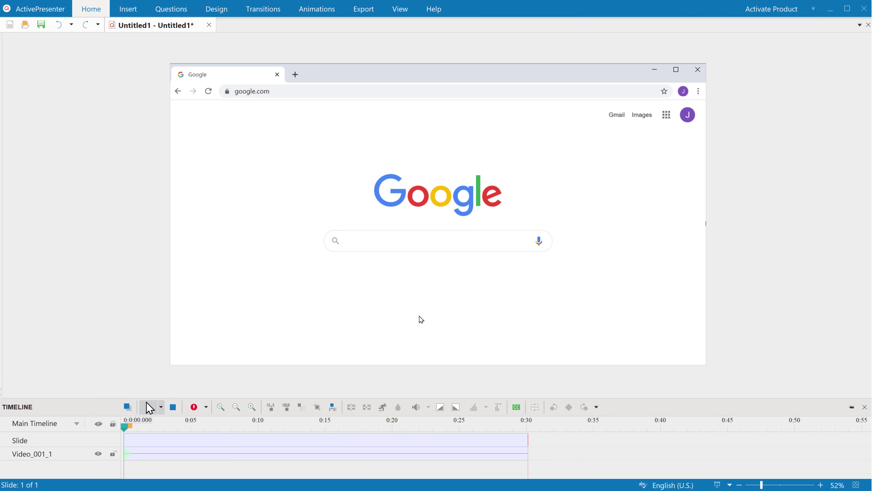
pyautogui.click(149, 408)
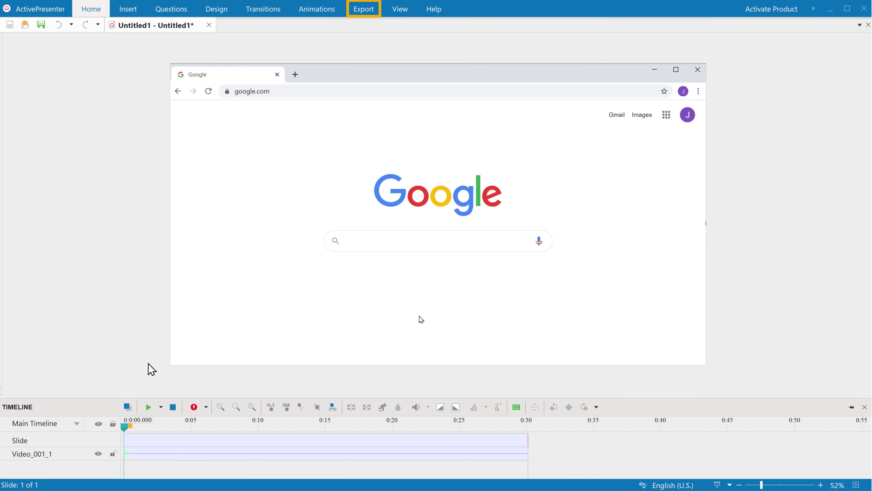
# Step: Export the project as an MP4 video named Video.mp4 in the Videos folder, keeping the default rendering settings
pyautogui.click(363, 15)
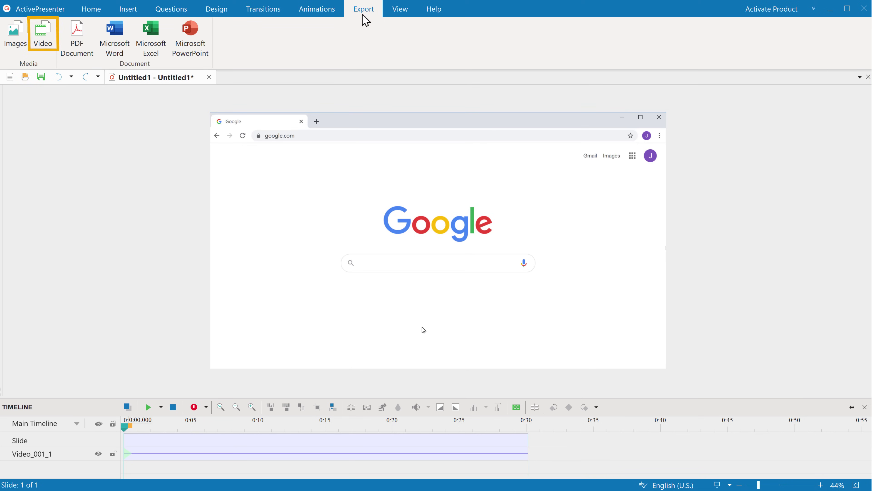
pyautogui.click(44, 50)
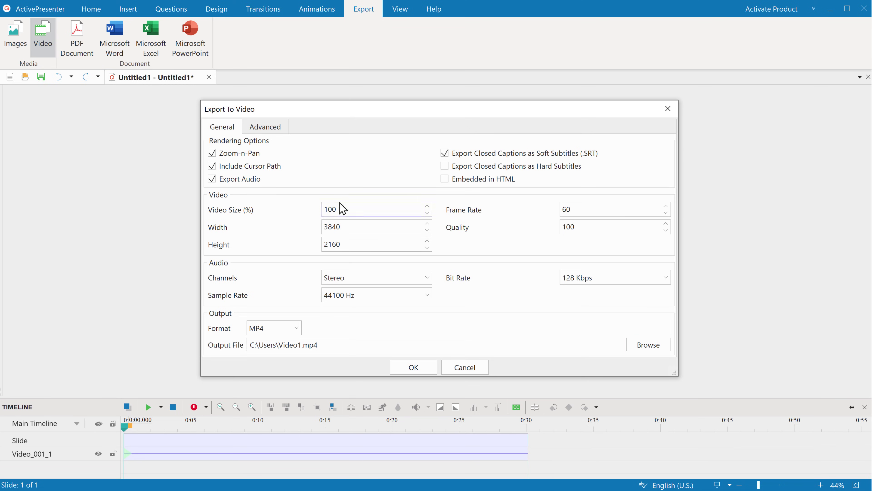
pyautogui.click(647, 346)
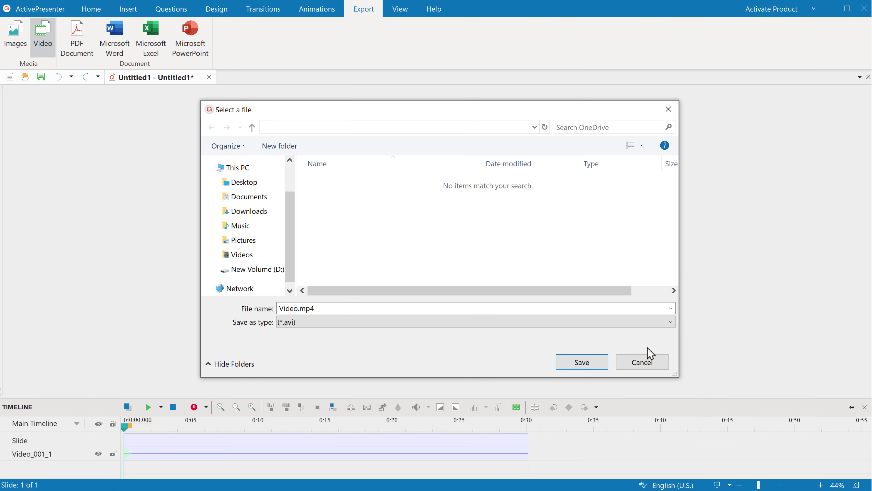
pyautogui.click(242, 257)
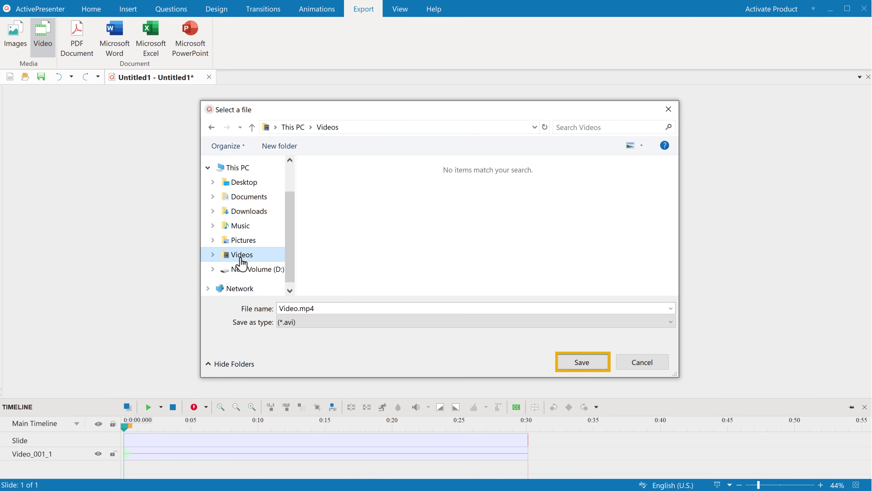
pyautogui.click(581, 362)
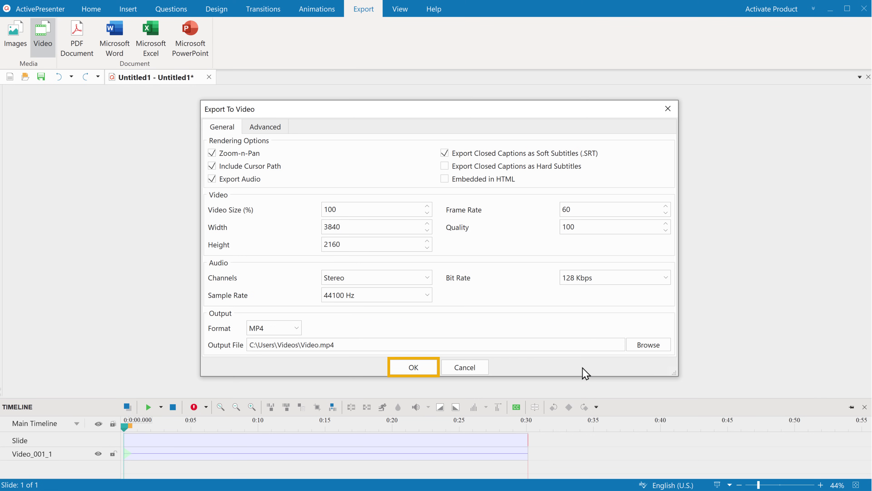
pyautogui.click(414, 370)
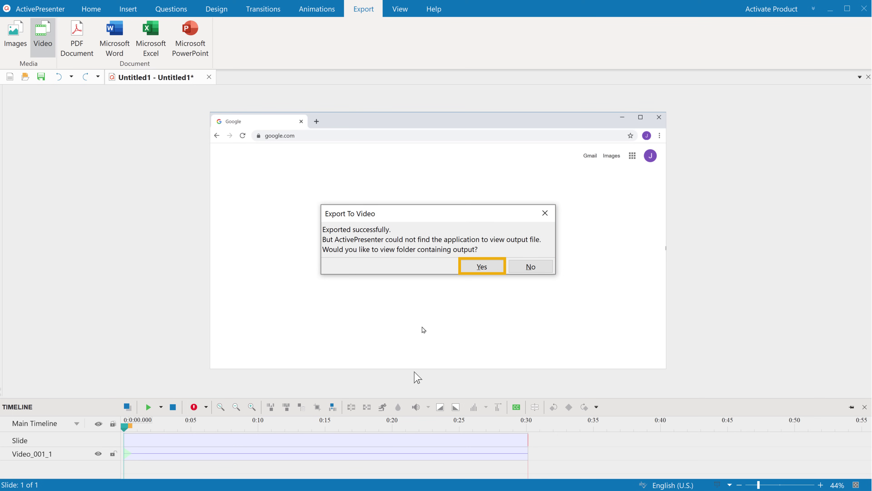
# Step: Open the folder containing the exported output and play Video.mp4
pyautogui.click(482, 270)
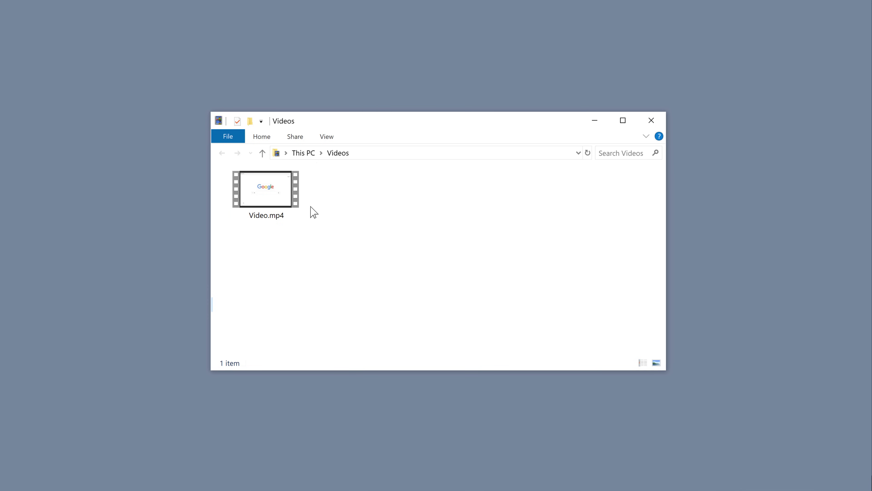
pyautogui.click(262, 189)
pyautogui.doubleClick(262, 189)
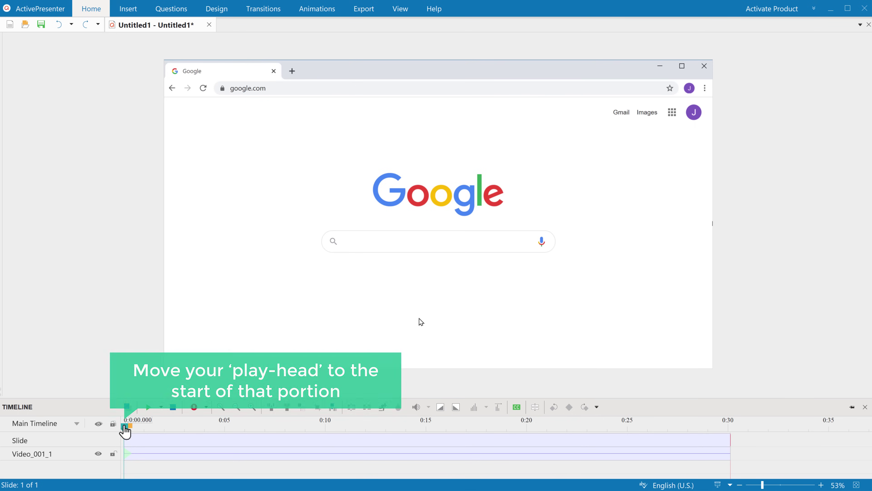
# Step: Delete the section of the recording from 0:06.693 to 0:11.693 and preview the video from the start
pyautogui.moveTo(125, 430); pyautogui.dragTo(261, 433)
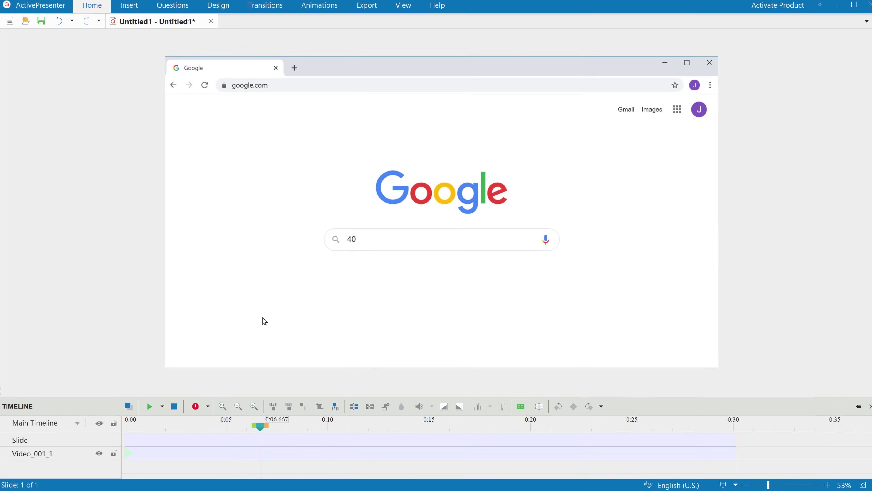
pyautogui.click(260, 427)
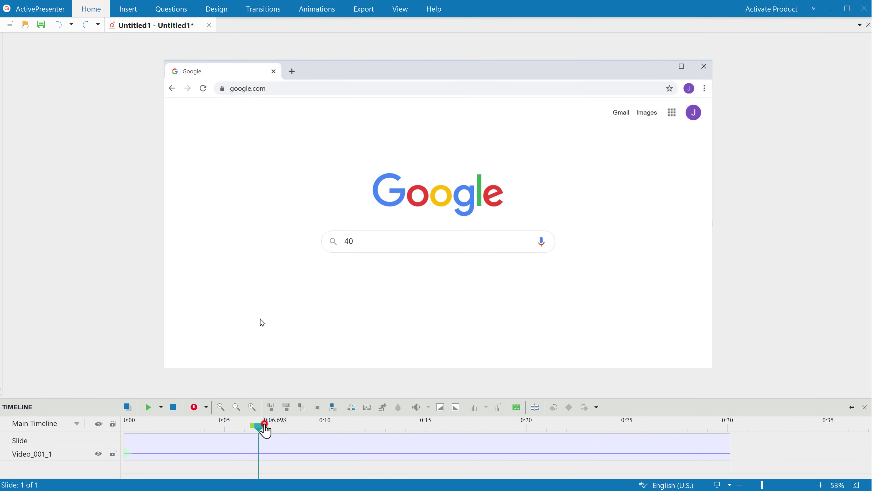
pyautogui.moveTo(265, 426); pyautogui.dragTo(364, 428)
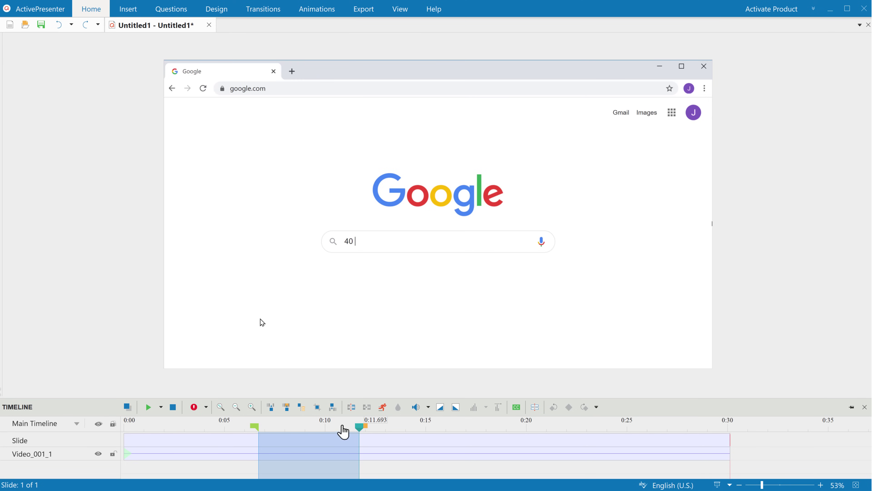
pyautogui.click(303, 410)
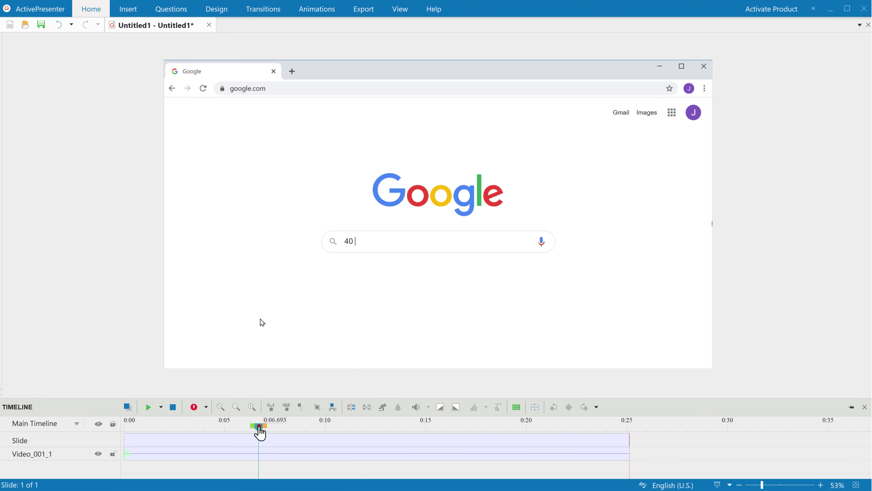
pyautogui.moveTo(255, 432); pyautogui.dragTo(125, 429)
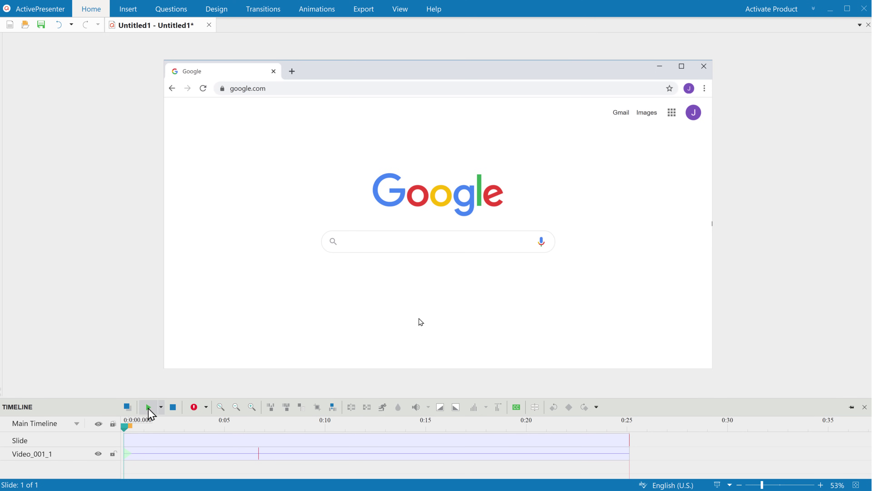
pyautogui.click(149, 409)
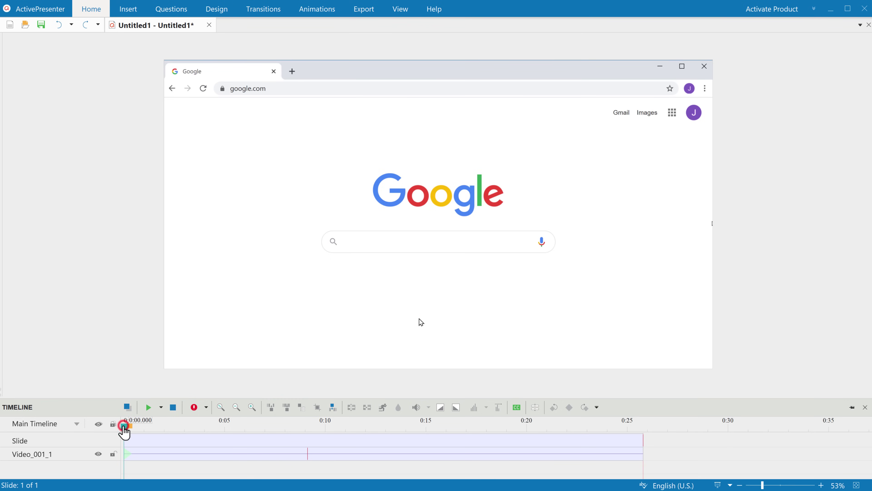
# Step: Insert a rounded callout at 0:01.013 beside the Google logo and enlarge it up and outward above the search box
pyautogui.moveTo(124, 431); pyautogui.dragTo(144, 431)
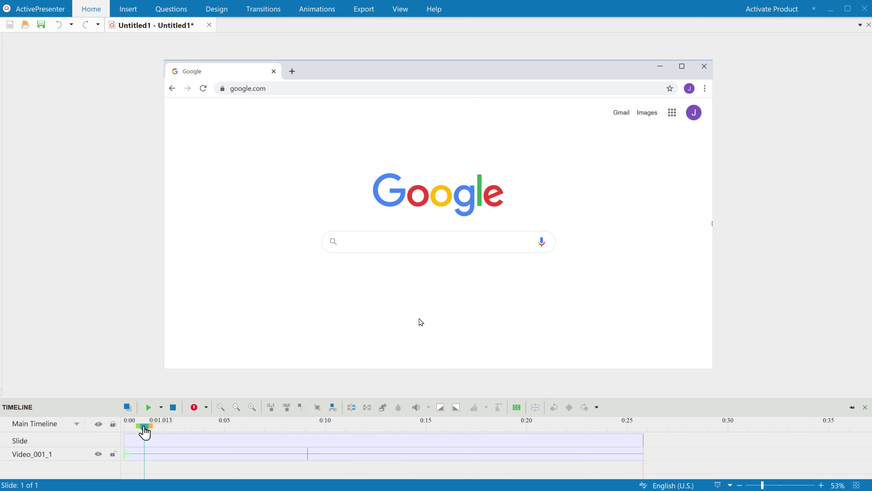
pyautogui.click(128, 10)
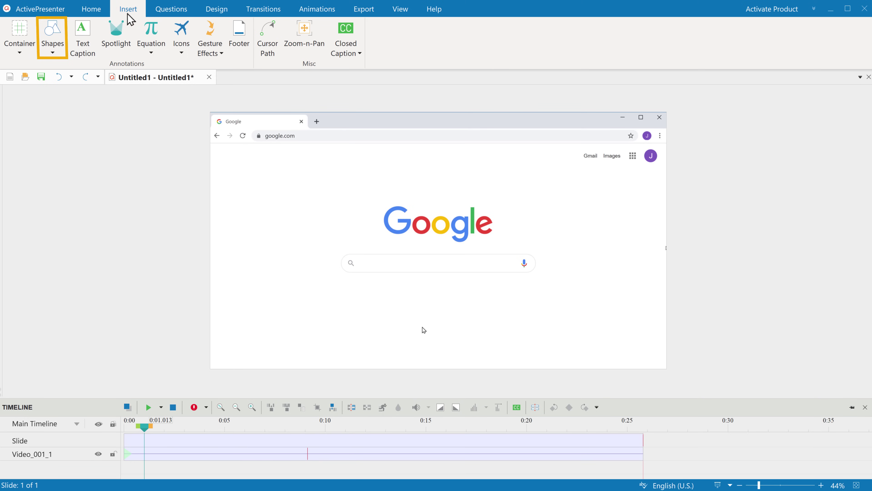
pyautogui.click(53, 53)
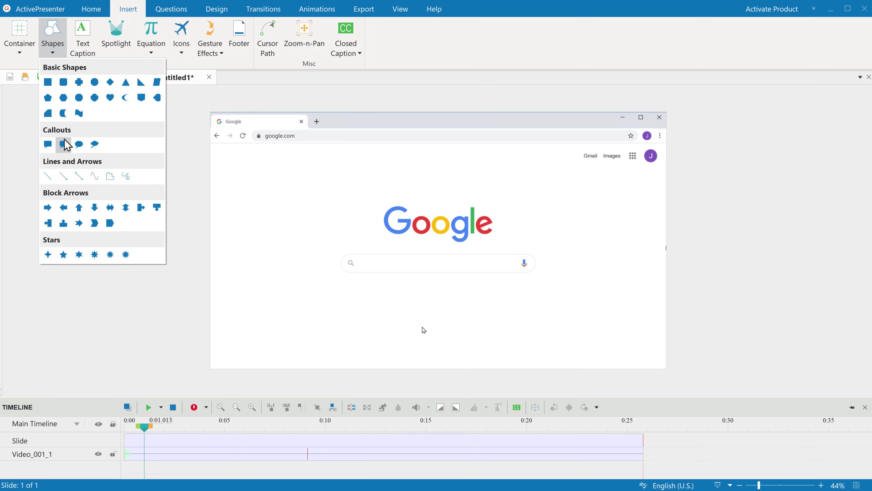
pyautogui.click(65, 148)
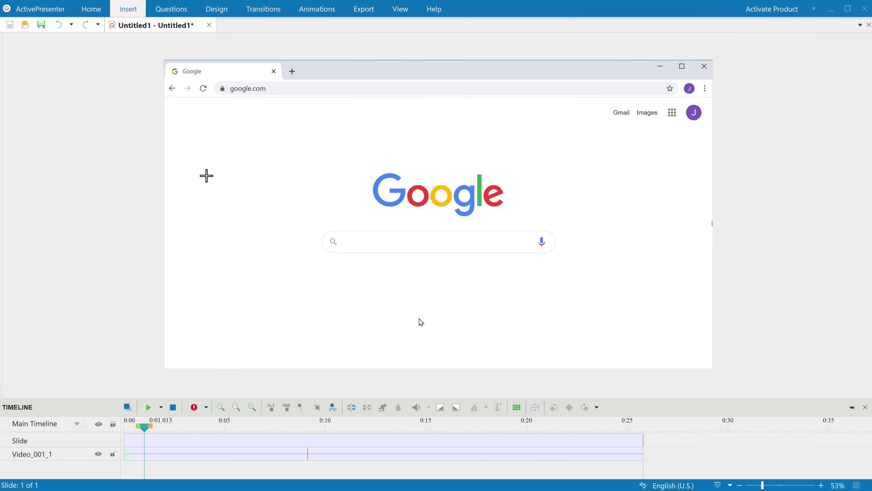
pyautogui.click(323, 183)
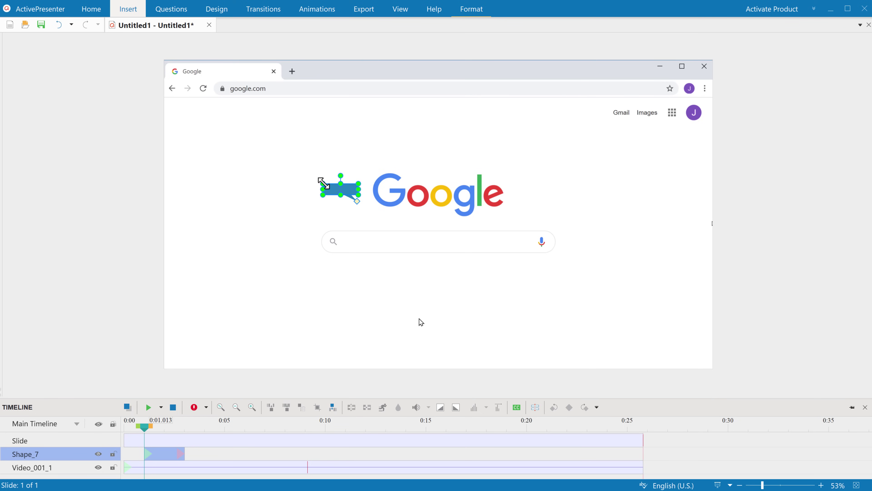
pyautogui.moveTo(323, 183); pyautogui.dragTo(217, 133)
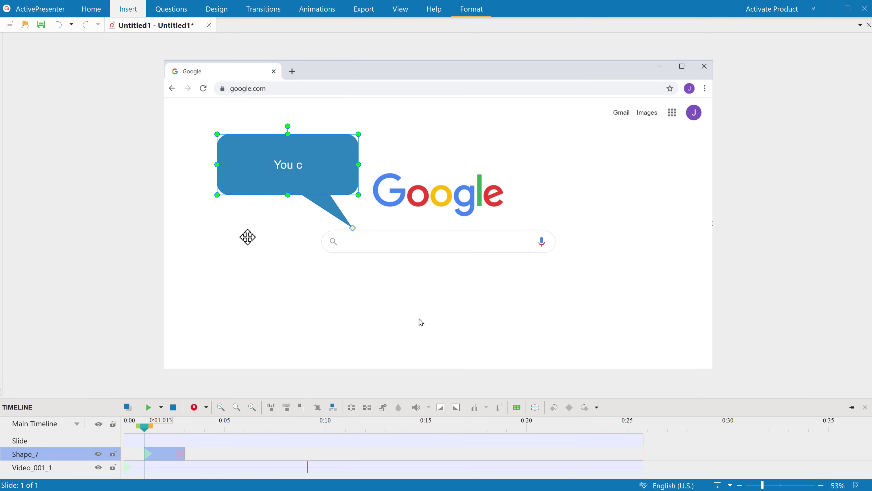
# Step: Complete the callout text as "You can use Google as a calculator" and deselect the callout
pyautogui.write('an use Google as a c')
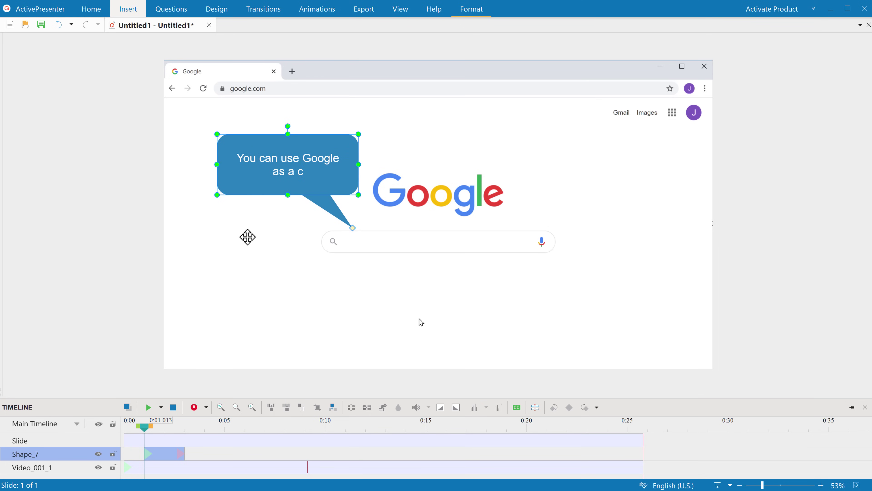
pyautogui.write('alculator')
pyautogui.press('Escape')
pyautogui.press('Escape')
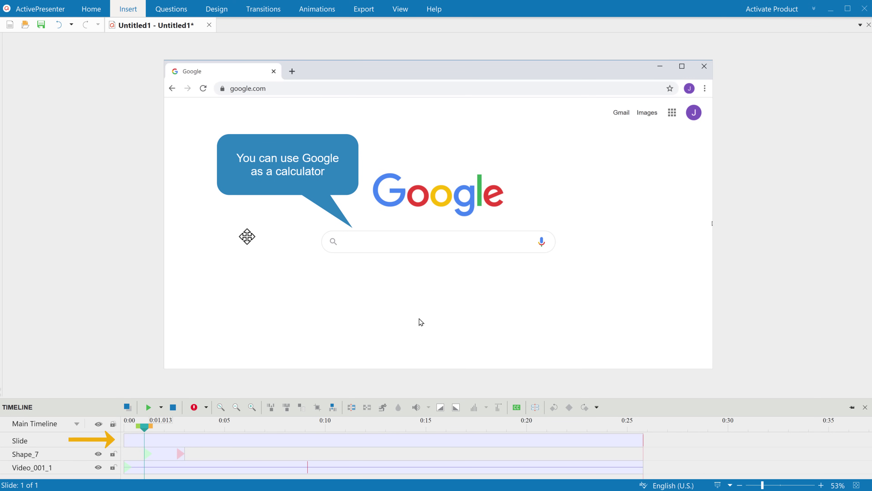
# Step: Preview the callout from the start of the video and extend its end time to about 0:06 on the timeline
pyautogui.click(125, 426)
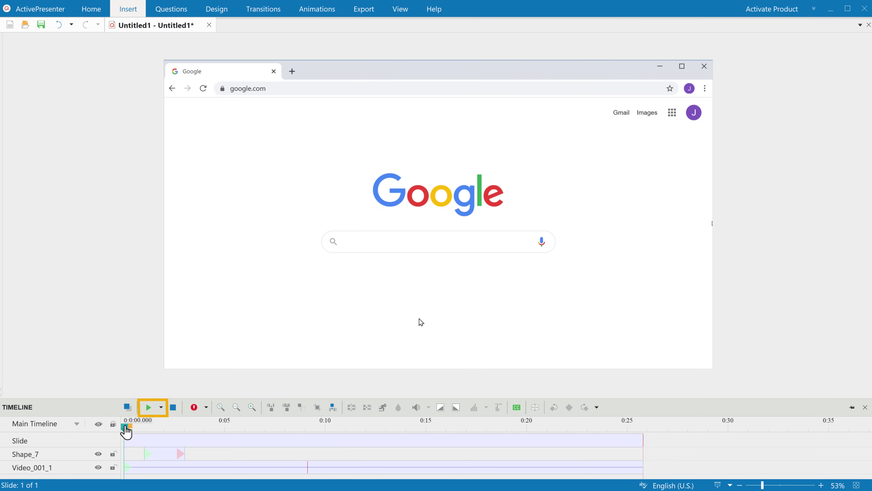
pyautogui.click(148, 411)
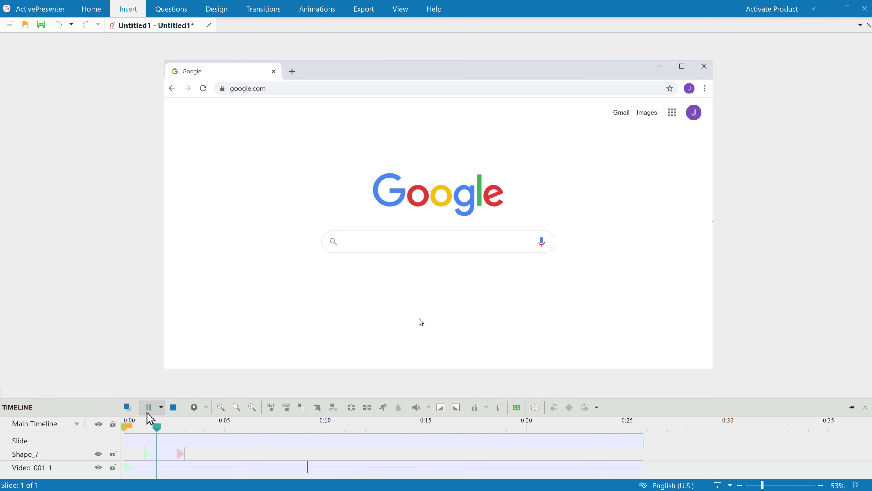
pyautogui.click(148, 407)
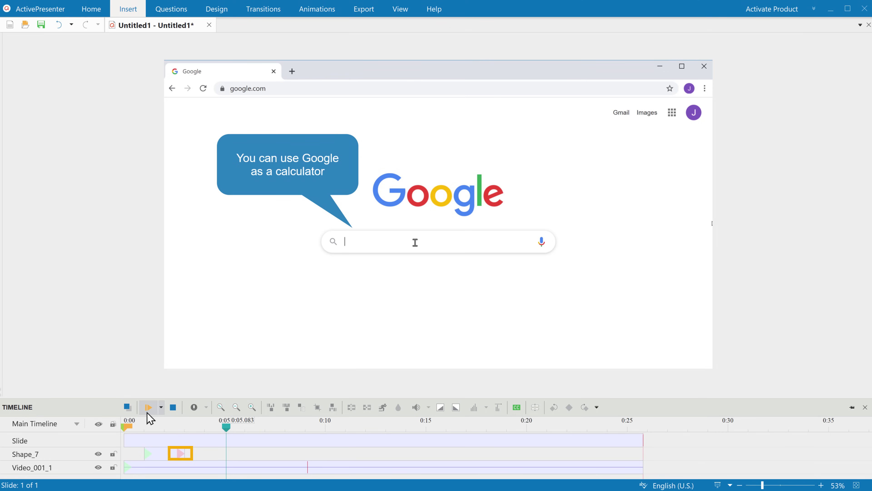
pyautogui.moveTo(182, 454); pyautogui.dragTo(243, 456)
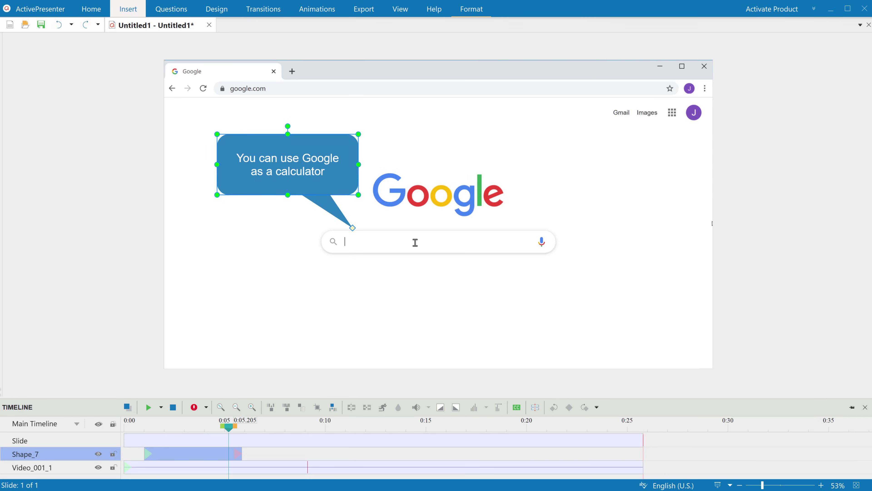
pyautogui.press('space')
pyautogui.press('space')
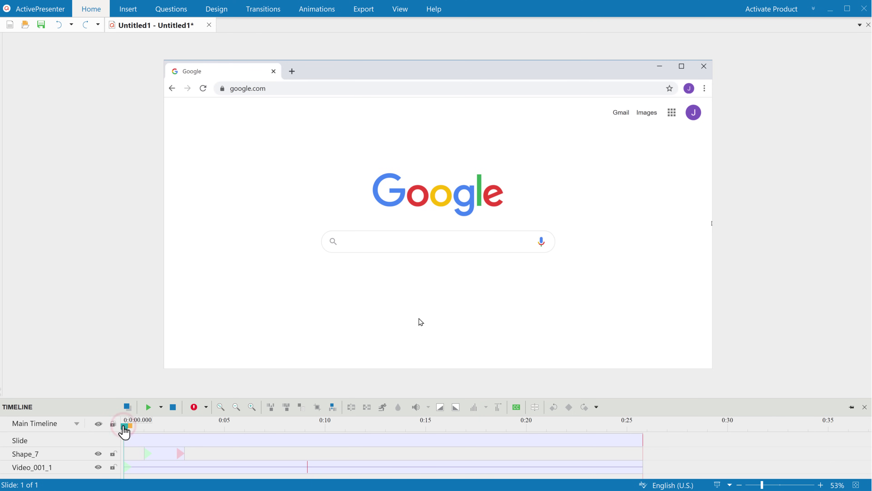
# Step: Add a Zoom-n-Pan effect at 0:12.867 framing the Google calculator and preview the zoom
pyautogui.moveTo(124, 431); pyautogui.dragTo(383, 433)
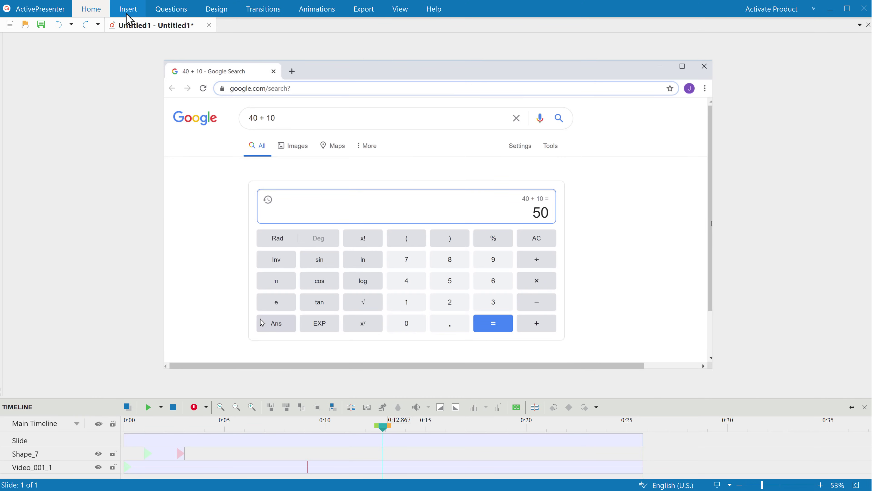
pyautogui.click(127, 14)
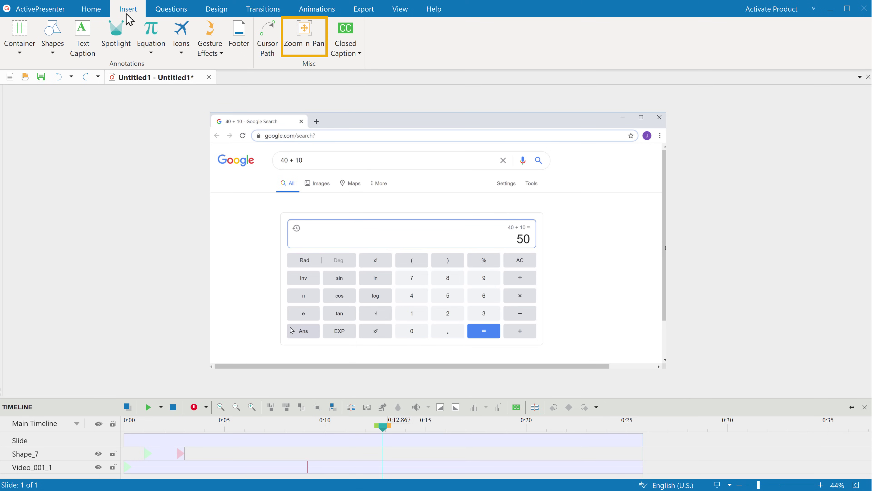
pyautogui.click(304, 41)
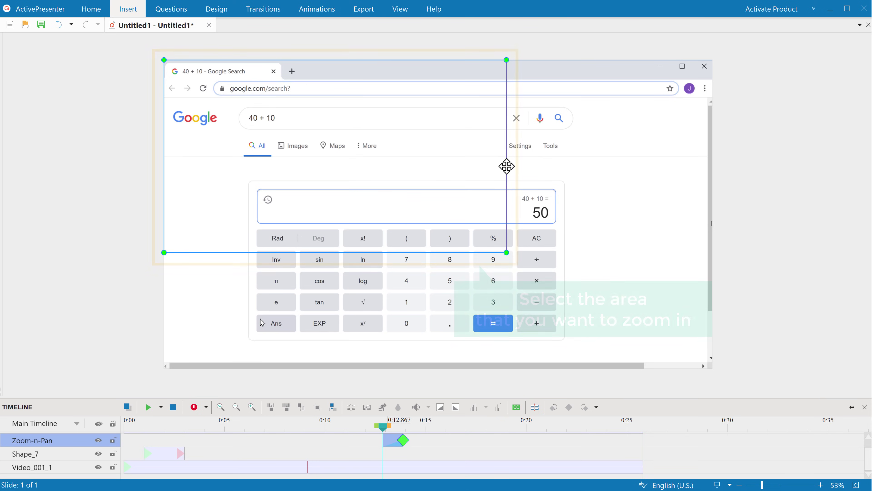
pyautogui.moveTo(506, 166); pyautogui.dragTo(578, 265)
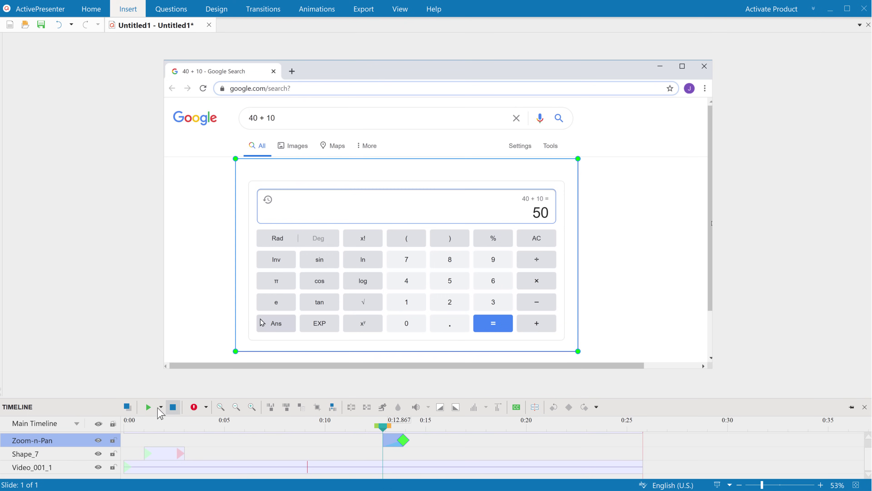
pyautogui.click(149, 410)
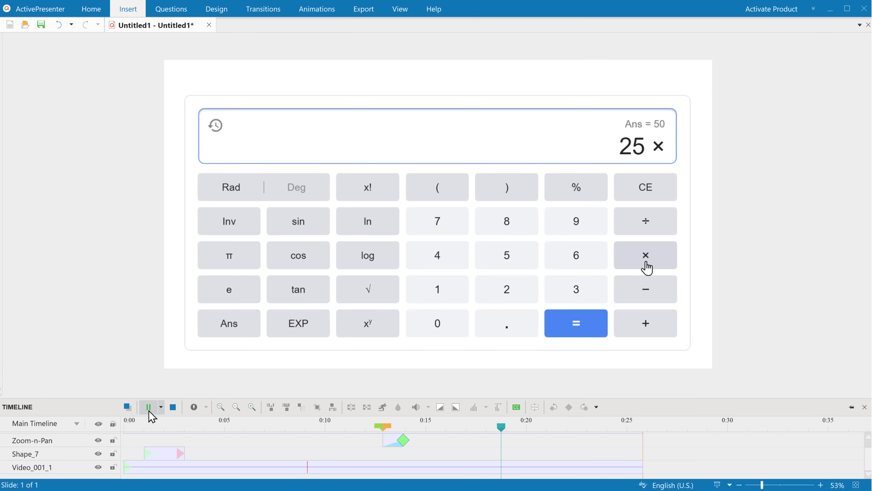
# Step: Add a second Zoom-n-Pan effect at 0:22.573, enlarge its frame to cover the whole slide, and preview the zoom-out
pyautogui.click(149, 412)
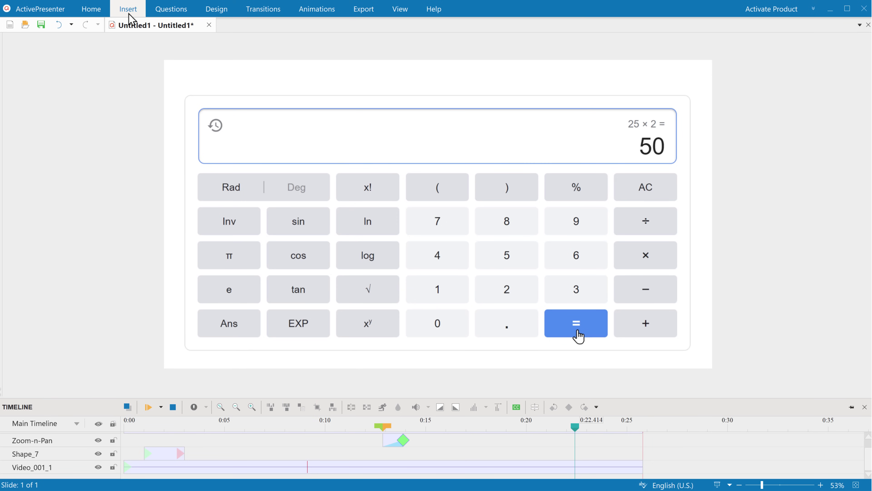
pyautogui.click(129, 16)
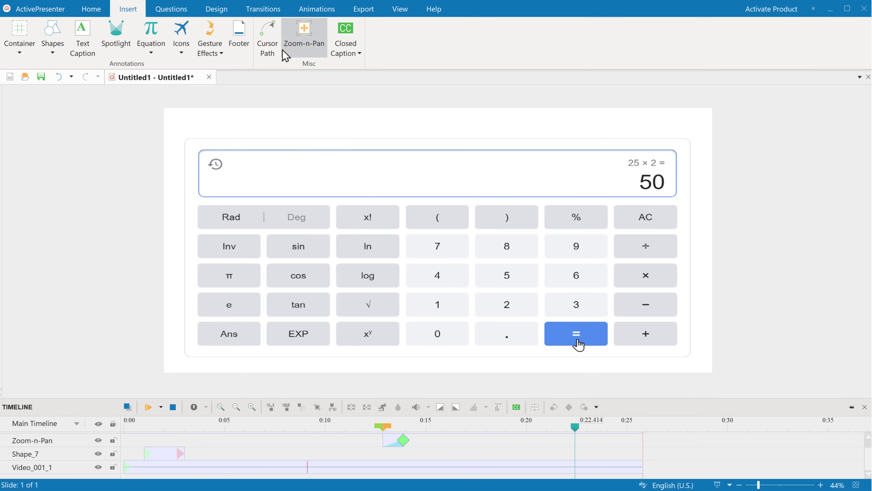
pyautogui.click(303, 53)
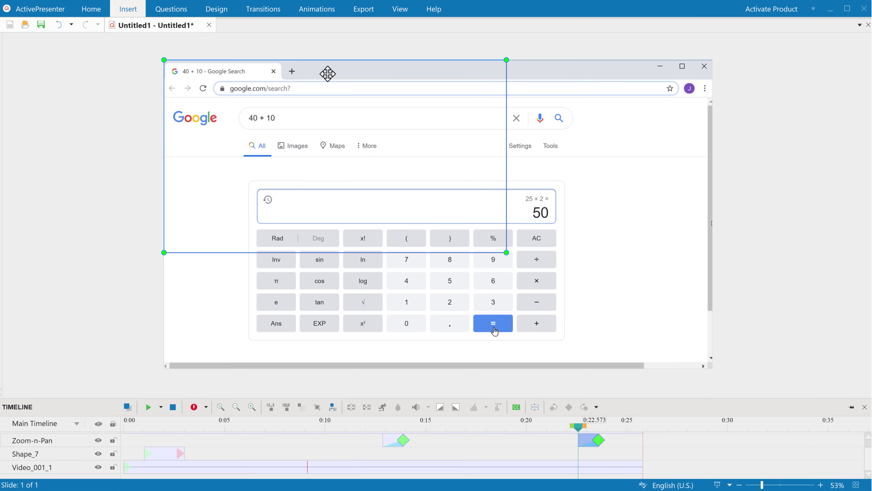
pyautogui.click(506, 252)
pyautogui.moveTo(505, 252); pyautogui.dragTo(711, 370)
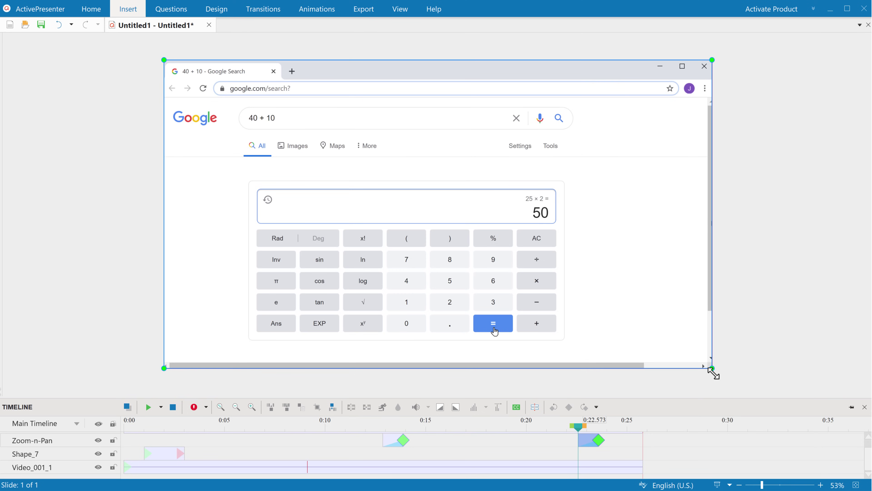
pyautogui.click(148, 408)
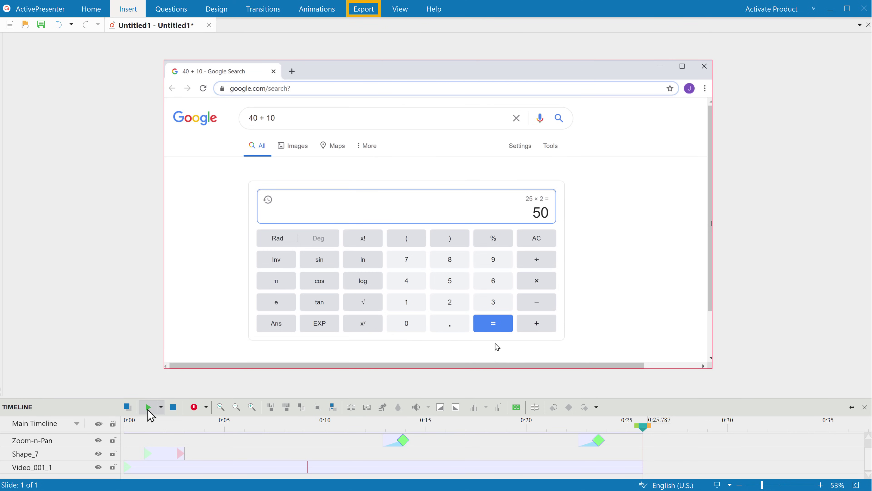
# Step: Export the project as a 3840 × 2160, 60 fps MP4 named "Edited Video.mp4" and open the folder containing the output
pyautogui.click(364, 10)
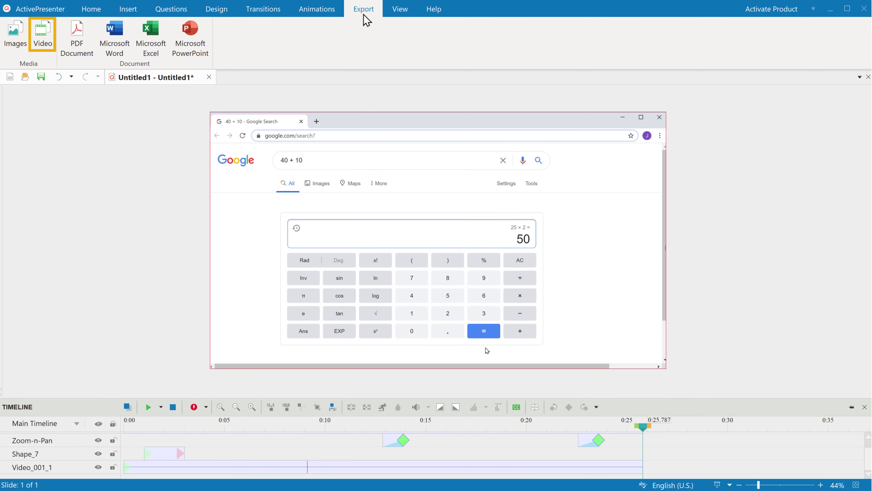
pyautogui.click(41, 50)
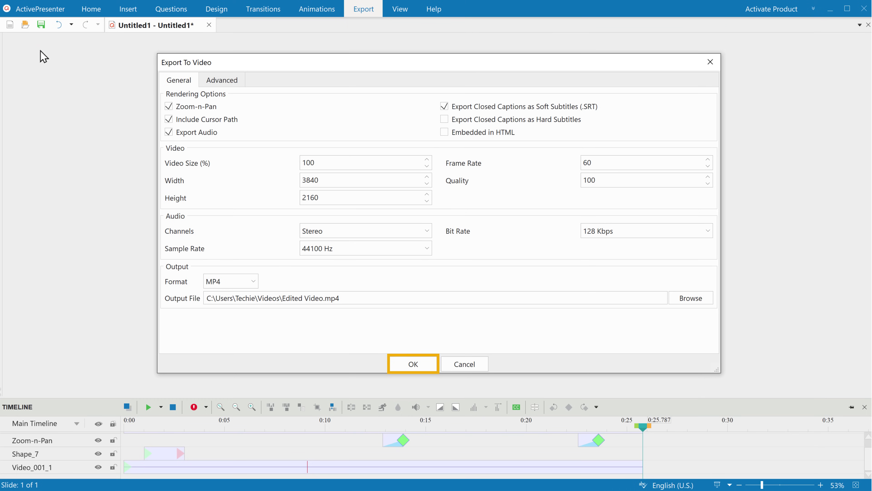
pyautogui.click(413, 366)
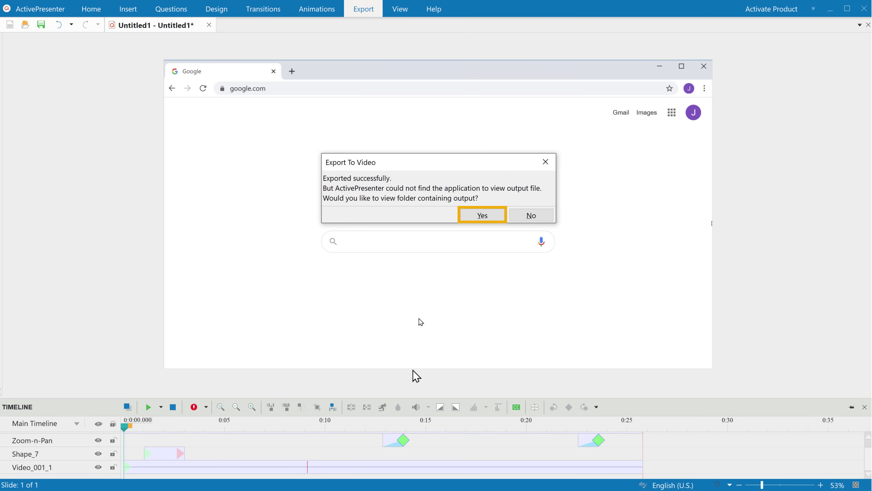
pyautogui.click(483, 215)
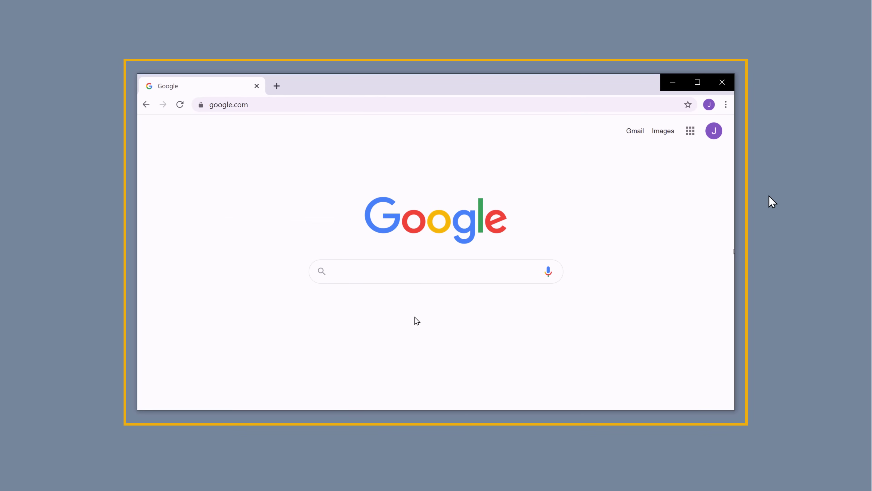
pyautogui.click(411, 271)
pyautogui.write('40 + 10')
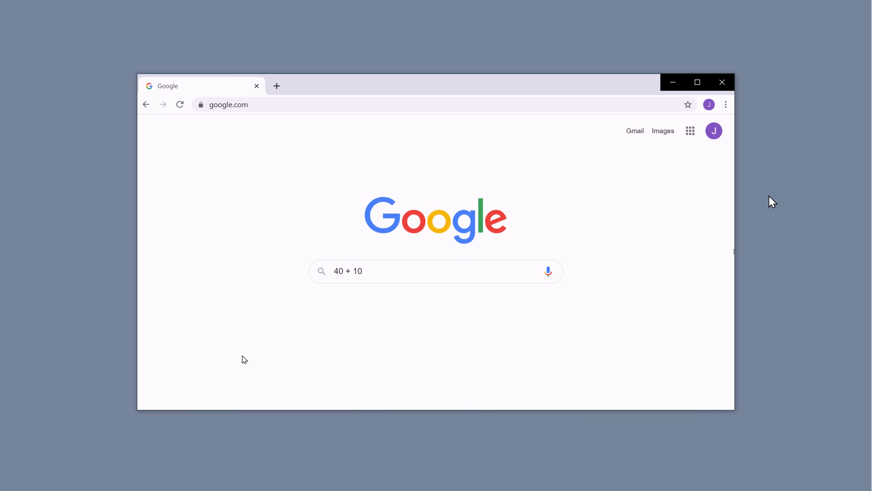
pyautogui.press('Return')
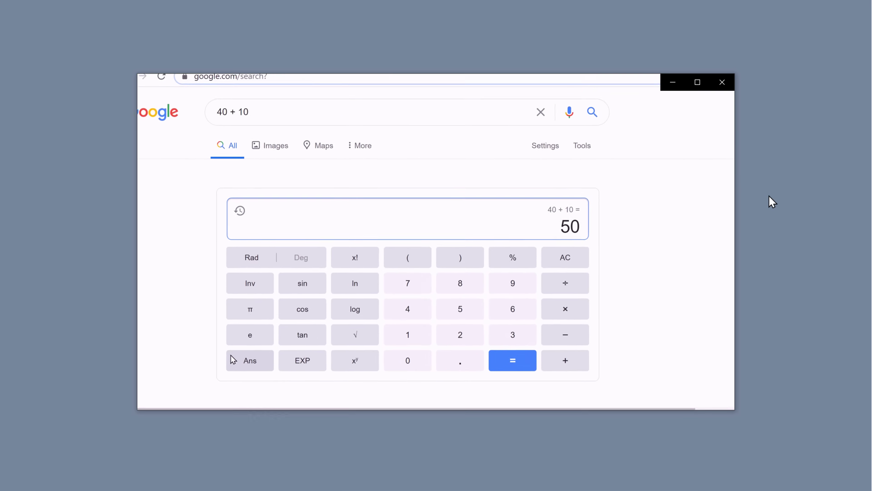
pyautogui.click(543, 268)
pyautogui.click(513, 332)
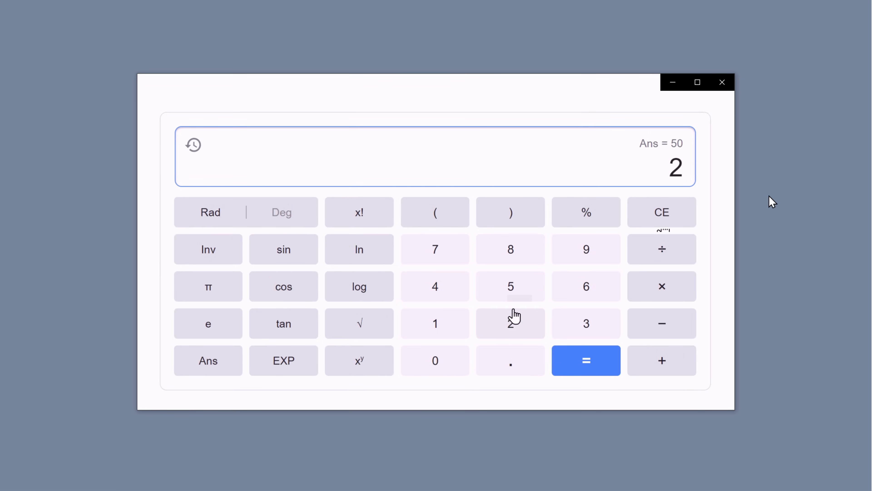
pyautogui.click(513, 297)
pyautogui.click(646, 299)
pyautogui.click(514, 335)
pyautogui.click(557, 357)
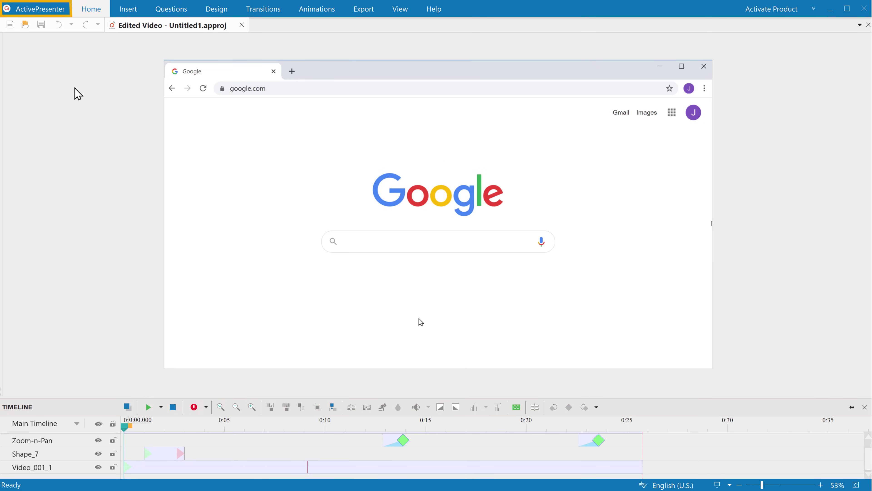
# Step: Save the project as "Edited Video" in ActivePresenter Project format in the Project File folder under Videos
pyautogui.click(49, 13)
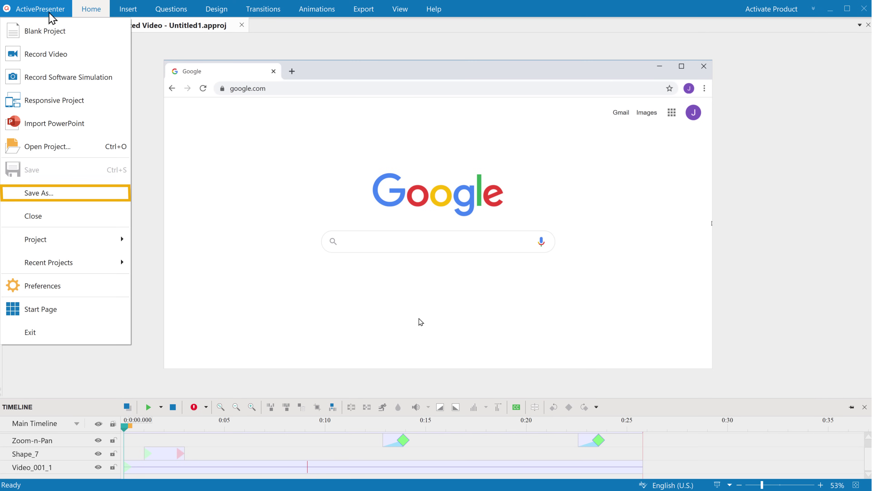
pyautogui.click(32, 198)
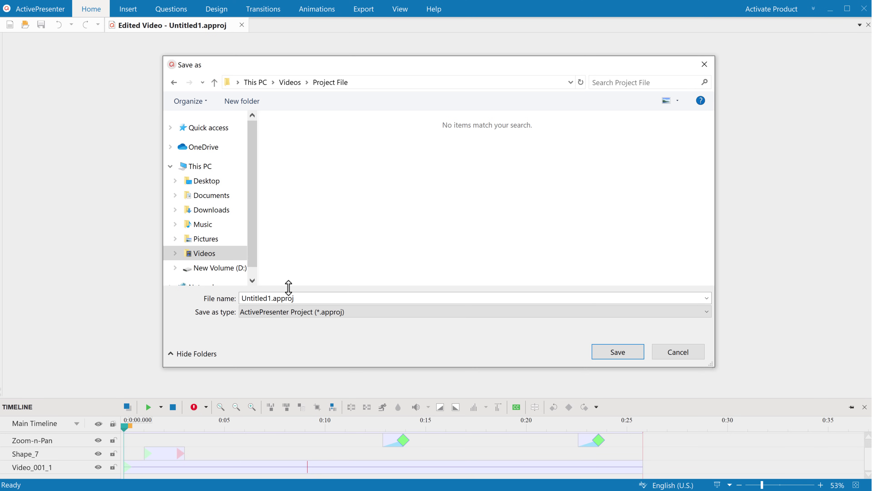
pyautogui.click(310, 297)
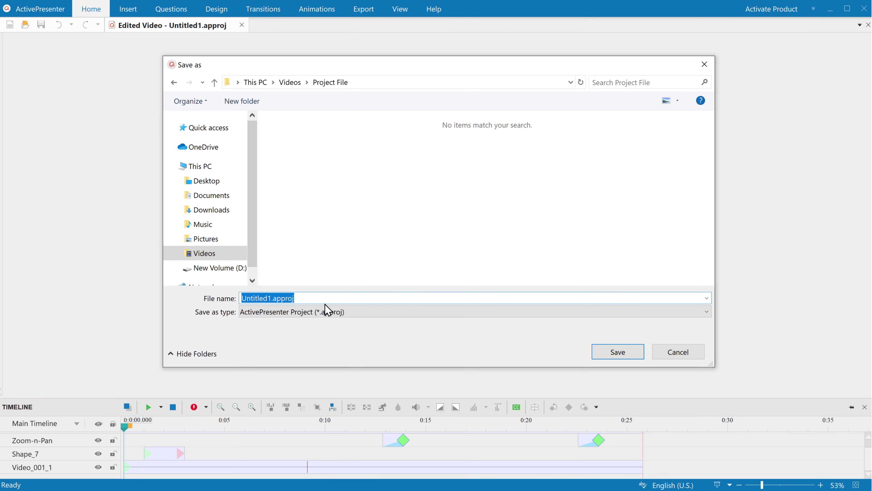
pyautogui.press('BackSpace')
pyautogui.write('Edited ')
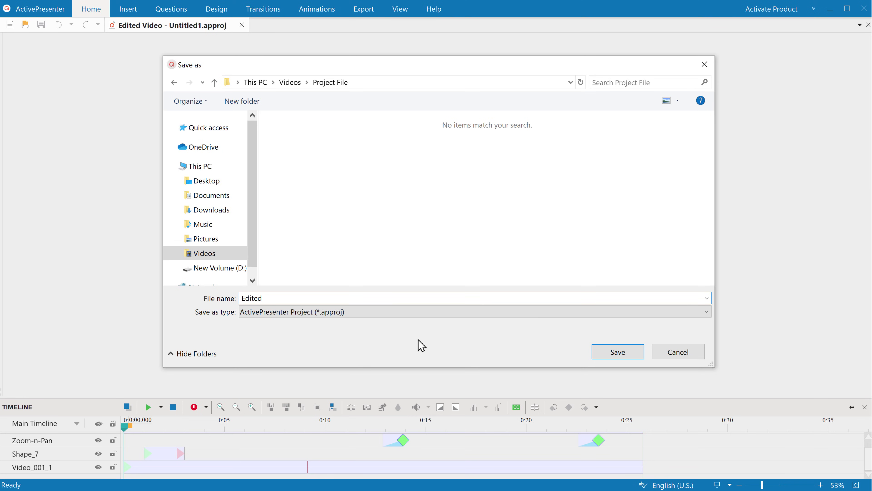
pyautogui.write('Video')
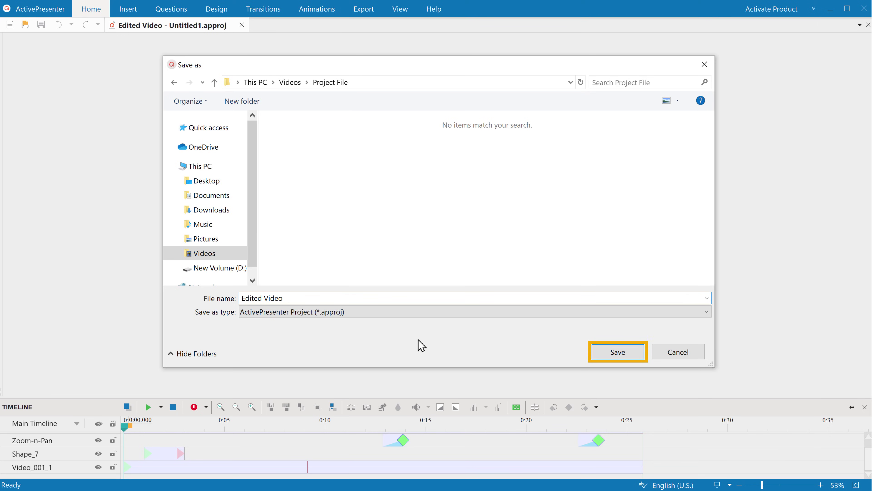
pyautogui.click(618, 357)
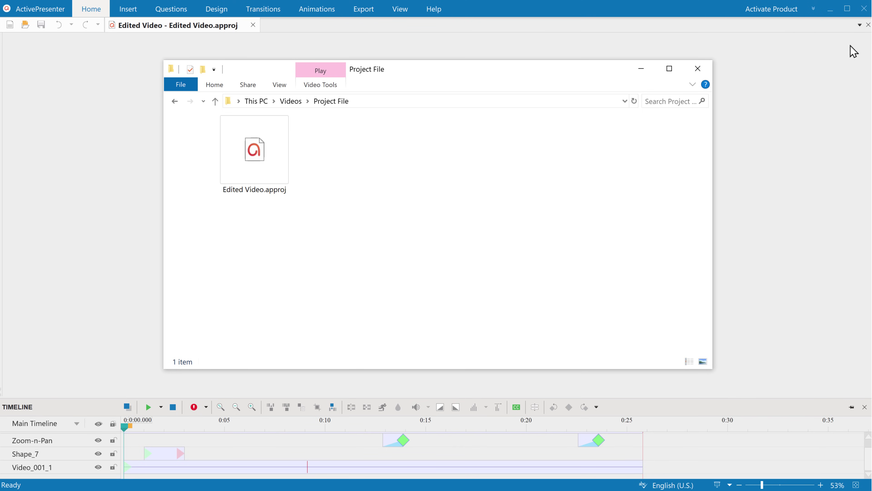
# Step: Close ActivePresenter and reopen the project from Edited Video.approj in the Project File folder
pyautogui.click(863, 10)
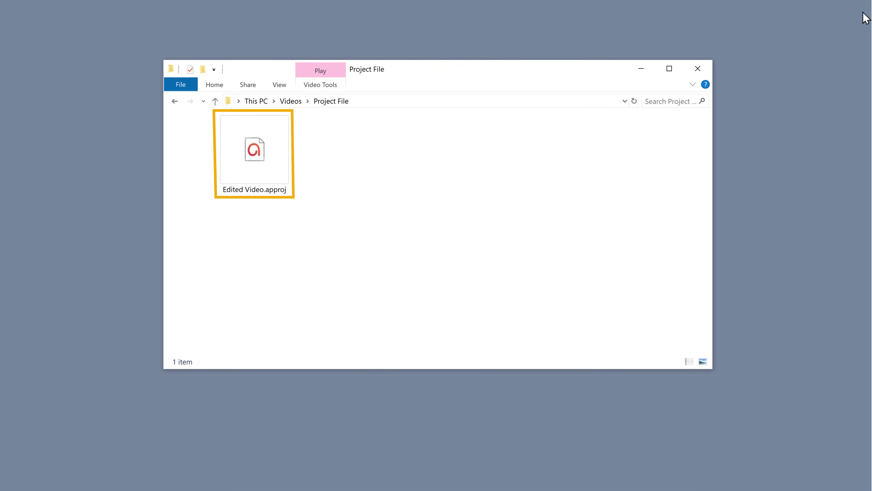
pyautogui.click(332, 146)
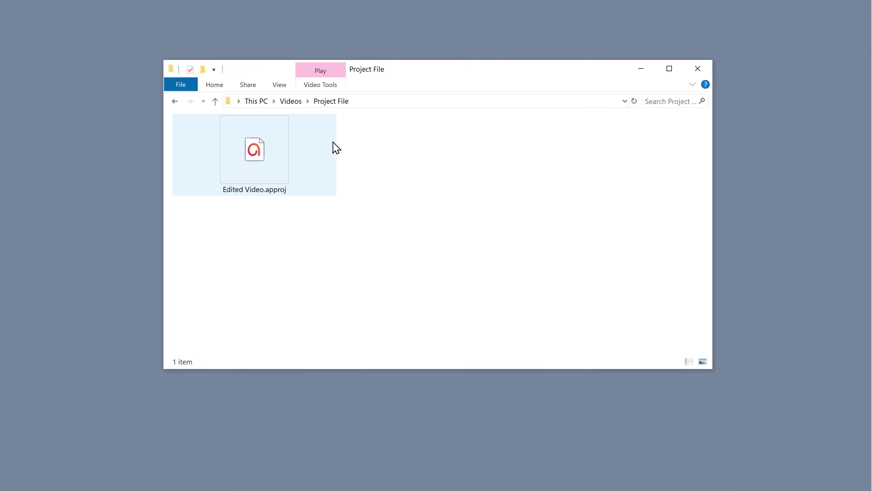
pyautogui.doubleClick(259, 168)
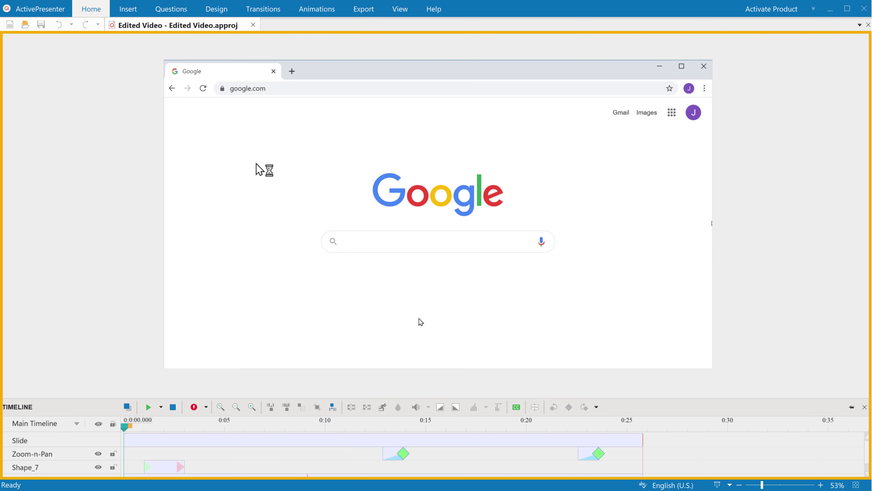